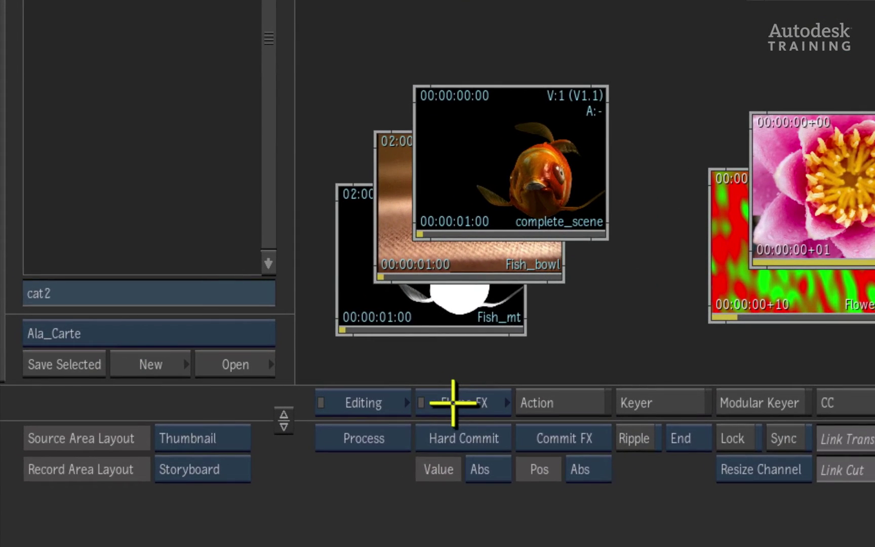
- Switch the effects row from Editing to Flame FX so Pixel Spread appears
click(404, 382)
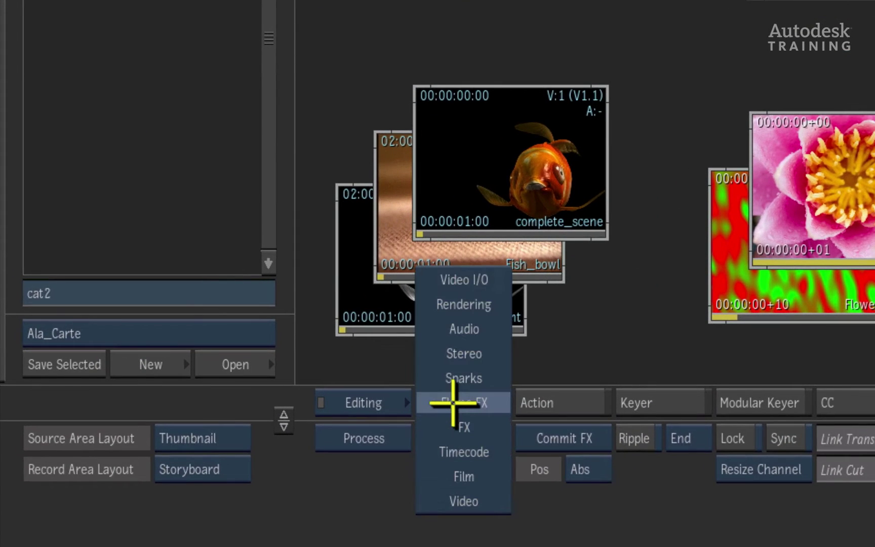
click(430, 401)
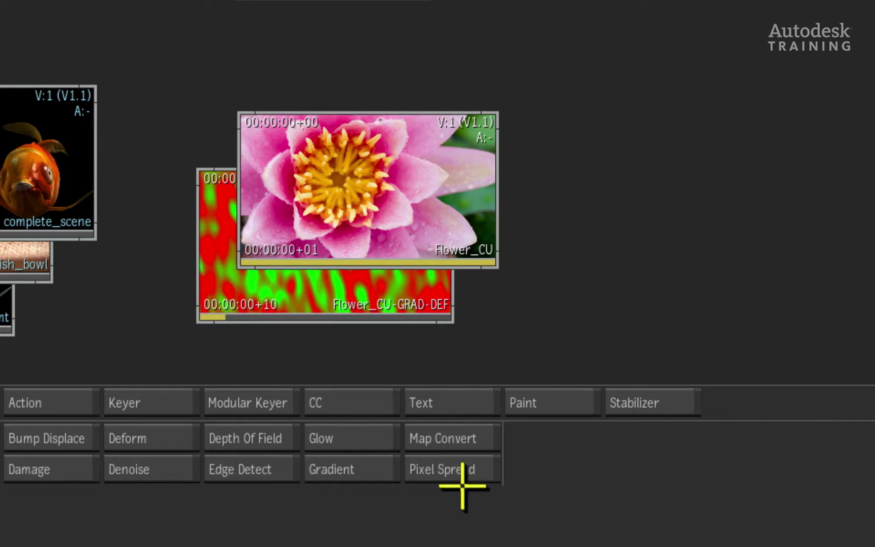
- Start a Front/Back/Matte Pixel Spread on the Girl, Curtains and Girl-Key clips
click(474, 471)
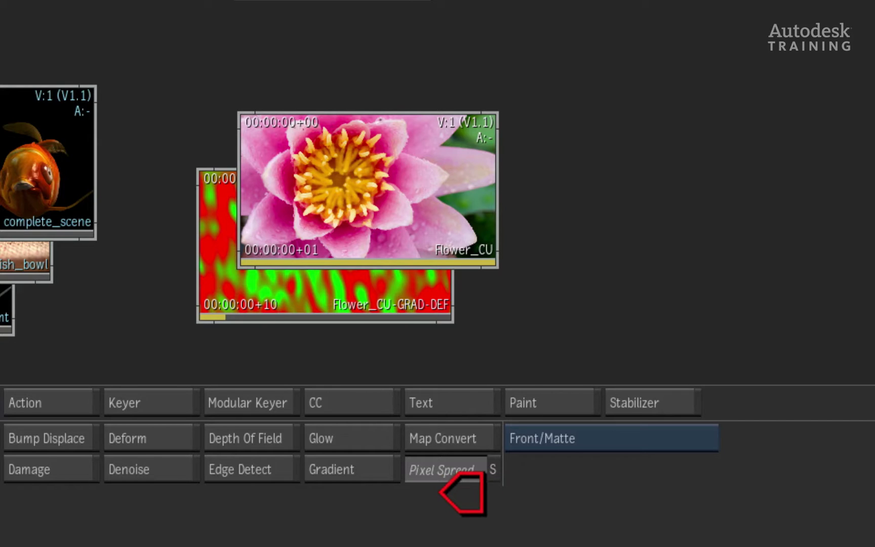
click(654, 438)
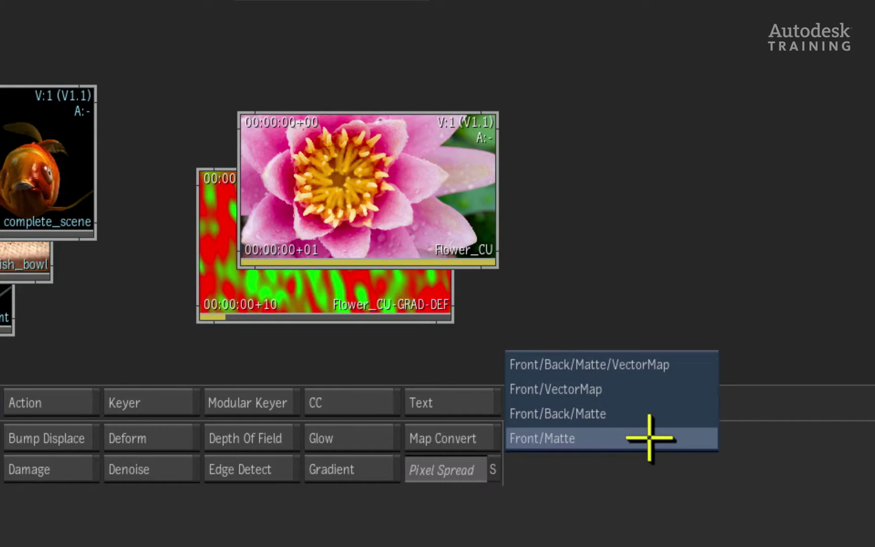
click(659, 414)
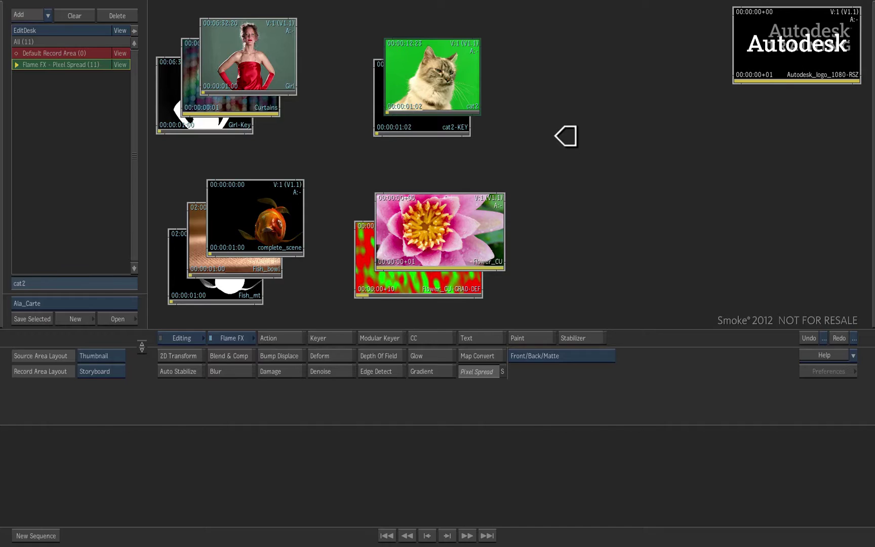
click(559, 139)
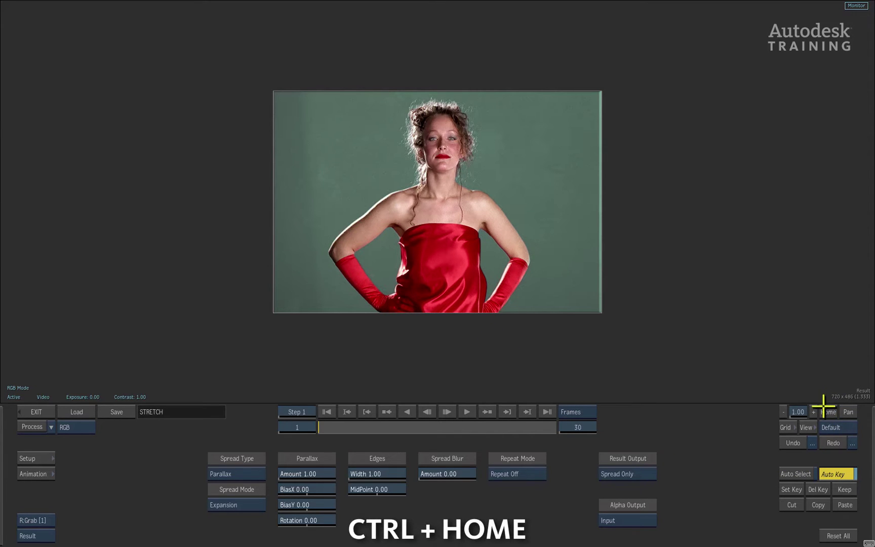
- Fit the Girl image to the viewer with Ctrl+Home and choose the Parallax spread type
key(ctrl+Home)
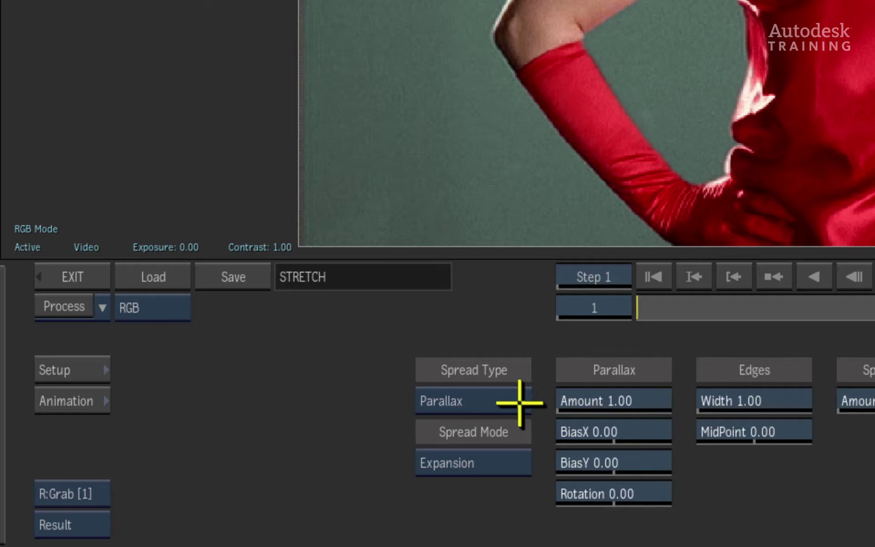
click(261, 474)
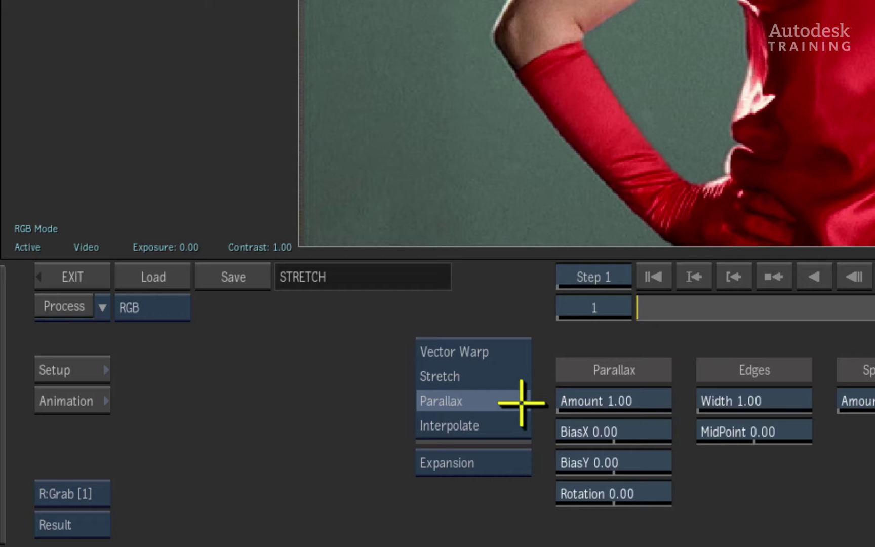
click(521, 403)
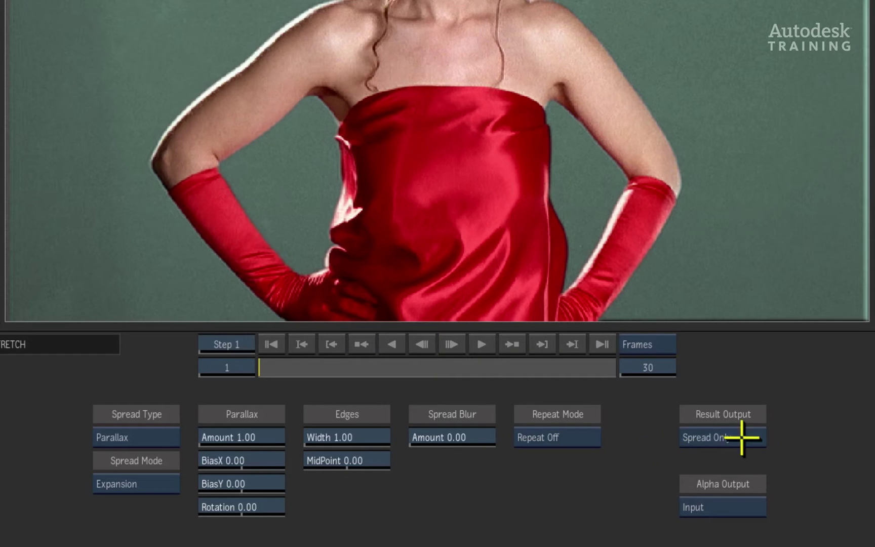
- Set Result Output to Result and bring the Parallax Amount down to 0.00
click(740, 438)
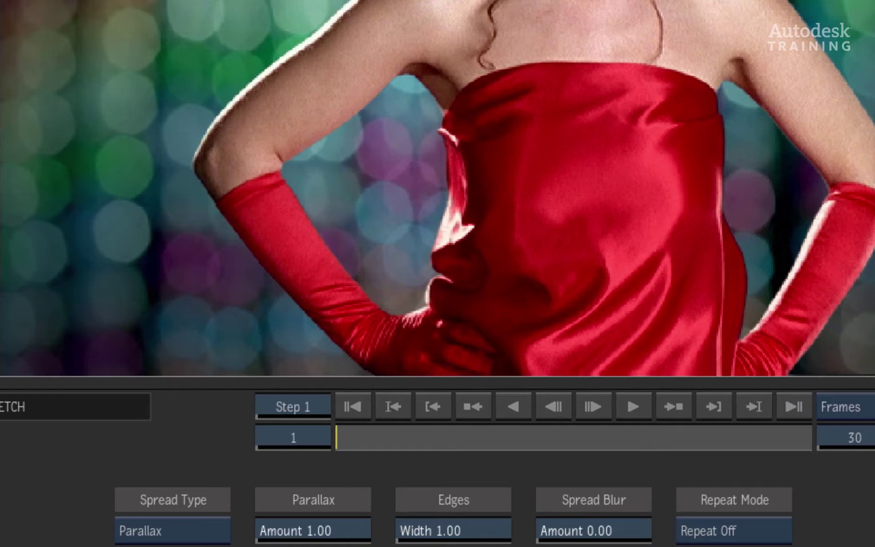
drag(336, 528, 225, 522)
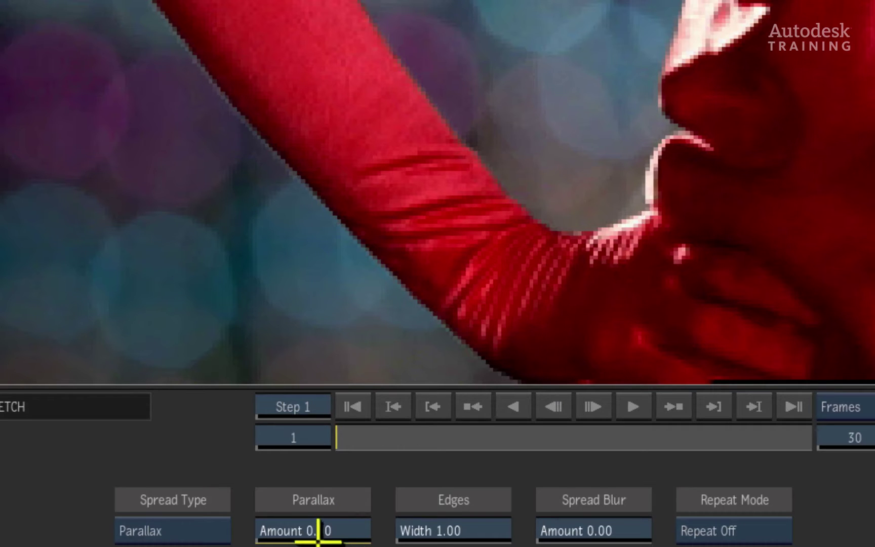
- Raise Parallax Amount to 1.90, spreading the girl's hair edges into the bokeh
drag(290, 524, 308, 528)
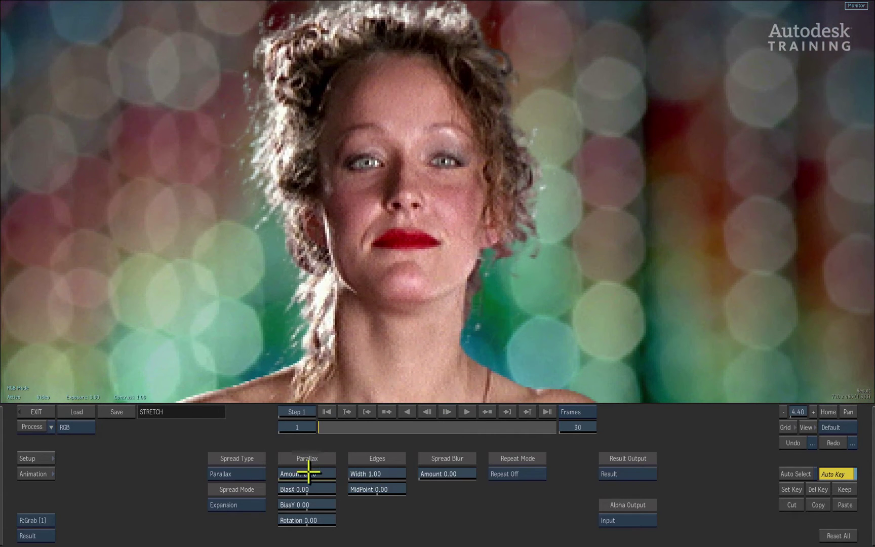
mouse_move(308, 472)
mouse_down()
mouse_move(280, 469)
mouse_move(315, 465)
mouse_move(291, 466)
mouse_move(305, 466)
mouse_up()
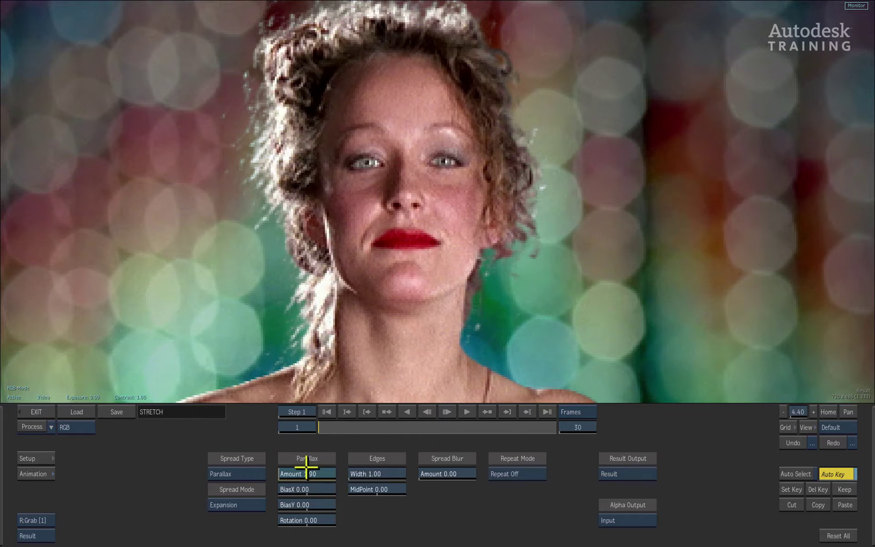
- Enter a Parallax Amount of exactly 2.00 on the keypad and refit the whole frame
click(633, 473)
mouse_move(292, 474)
mouse_down()
mouse_move(342, 464)
mouse_move(306, 463)
mouse_move(353, 467)
mouse_move(296, 471)
mouse_up()
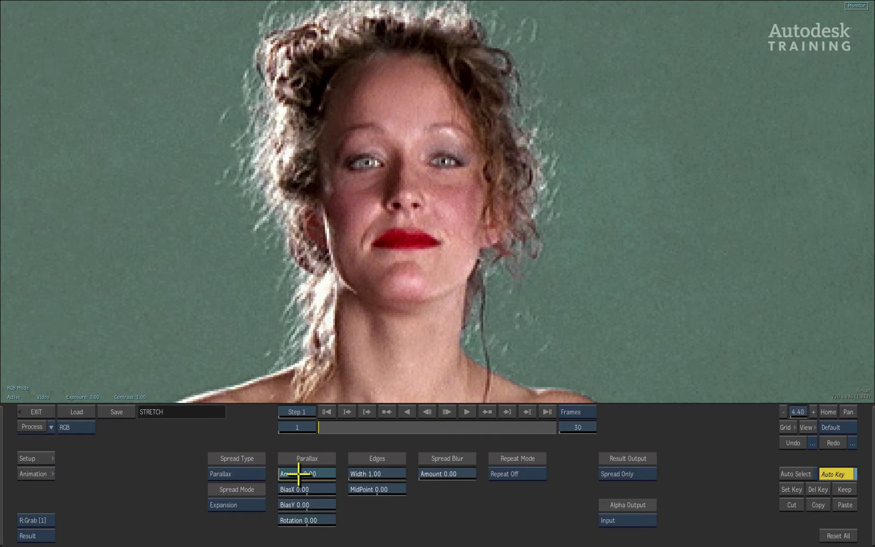
click(632, 472)
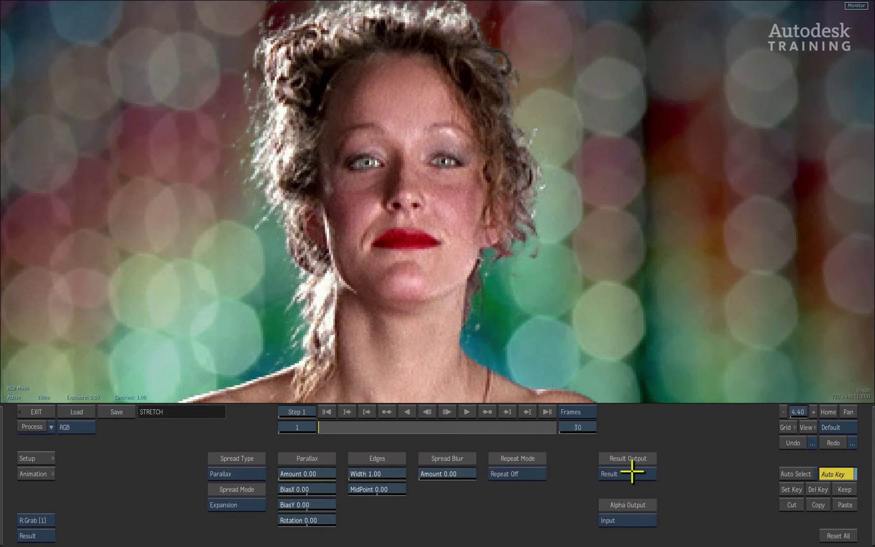
click(311, 476)
key(Return)
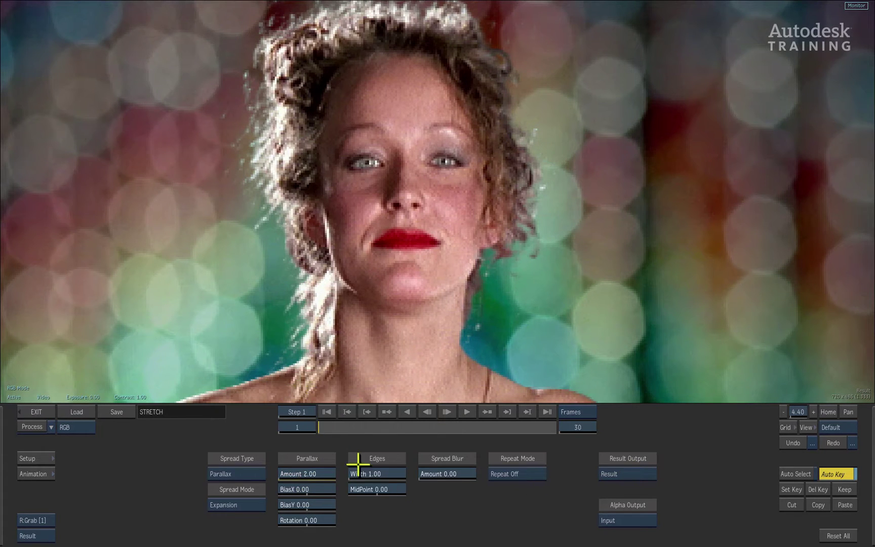
click(829, 412)
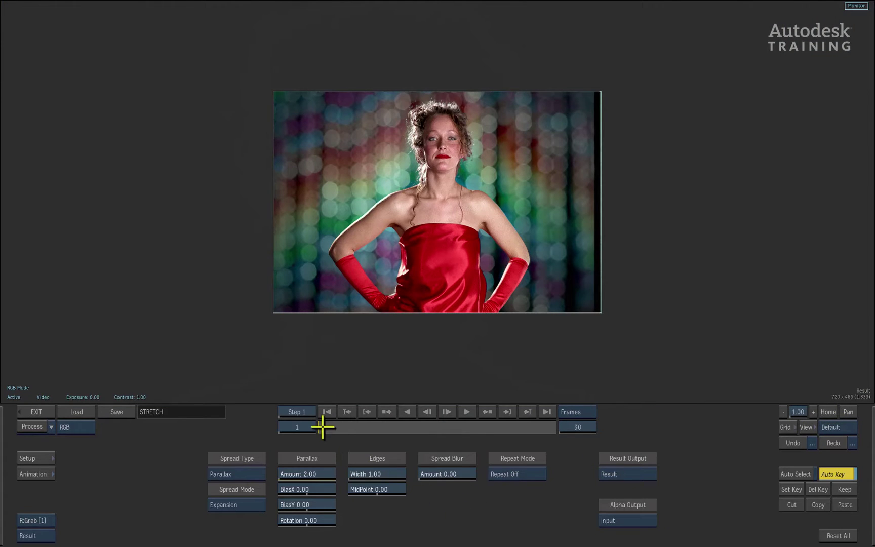
drag(322, 428, 276, 438)
- Exit to the desktop and start a Front/Matte Pixel Spread with cat2 and cat2-KEY
click(40, 409)
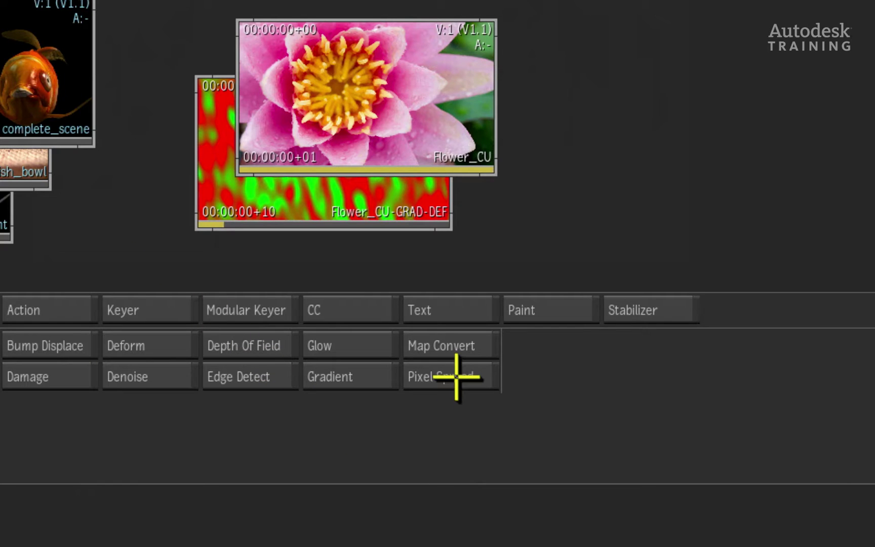
click(481, 371)
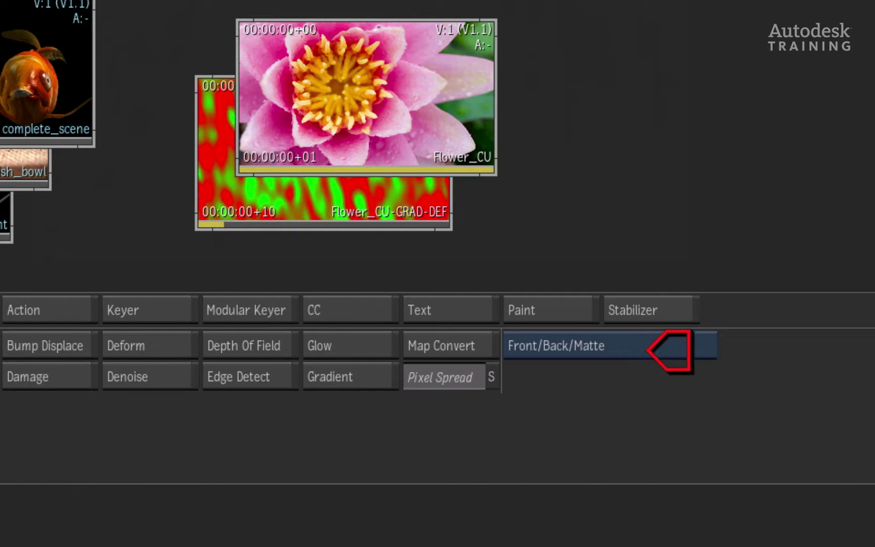
click(651, 347)
click(651, 370)
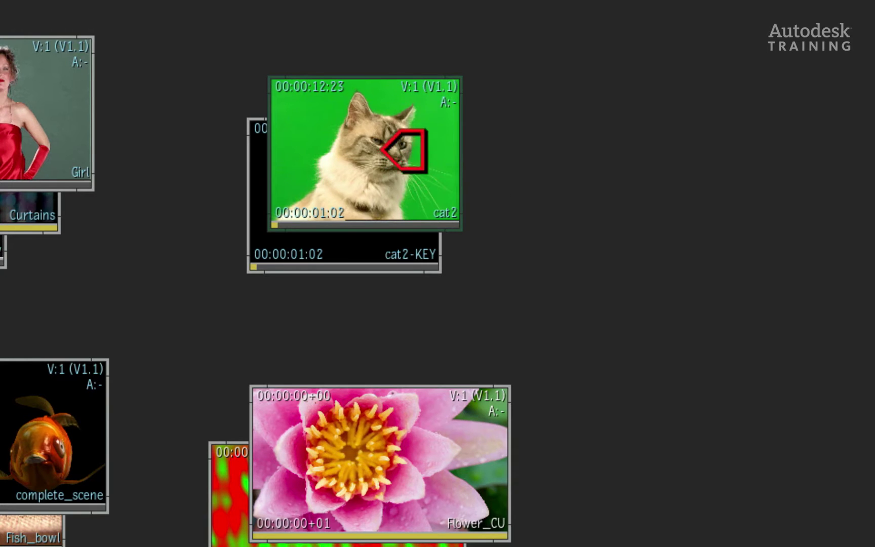
drag(404, 151, 504, 131)
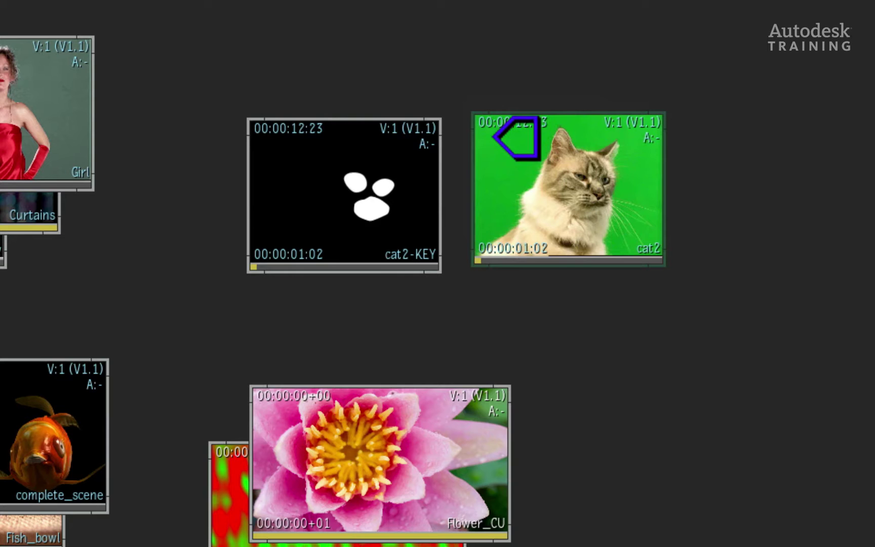
drag(347, 247, 335, 230)
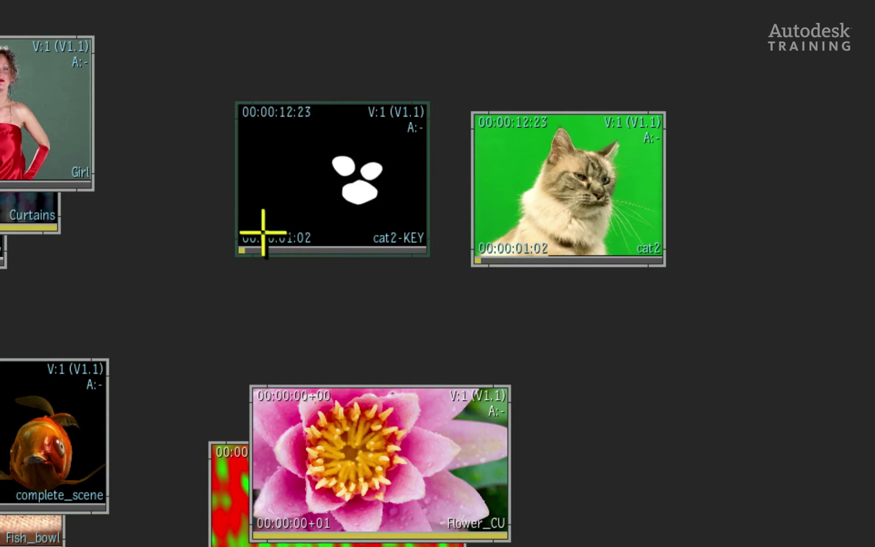
drag(259, 228, 215, 256)
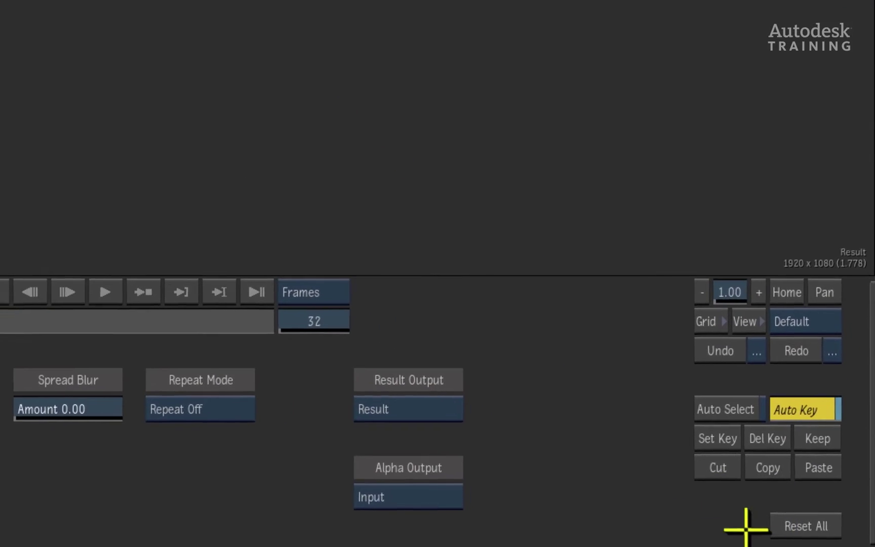
- Reset Pixel Spread to defaults, choose the Stretch spread type, and zoom into the cat
click(807, 521)
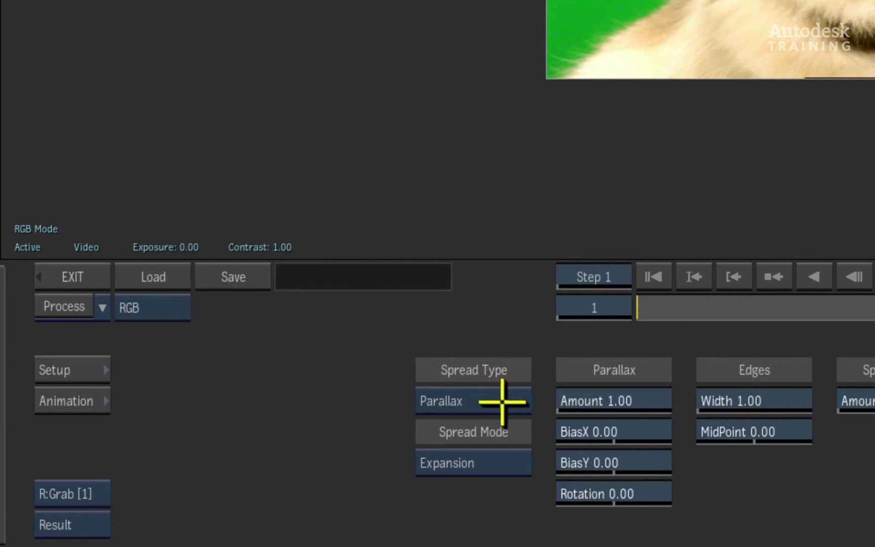
click(504, 401)
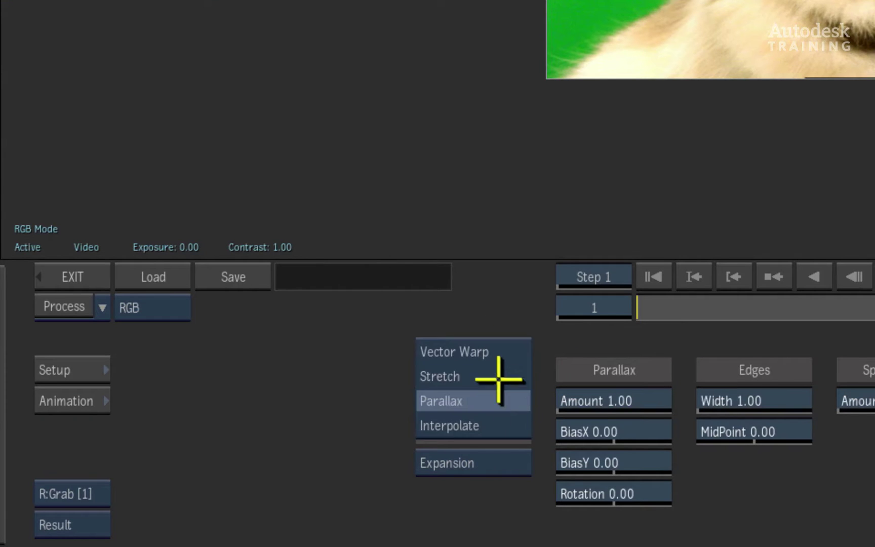
click(501, 376)
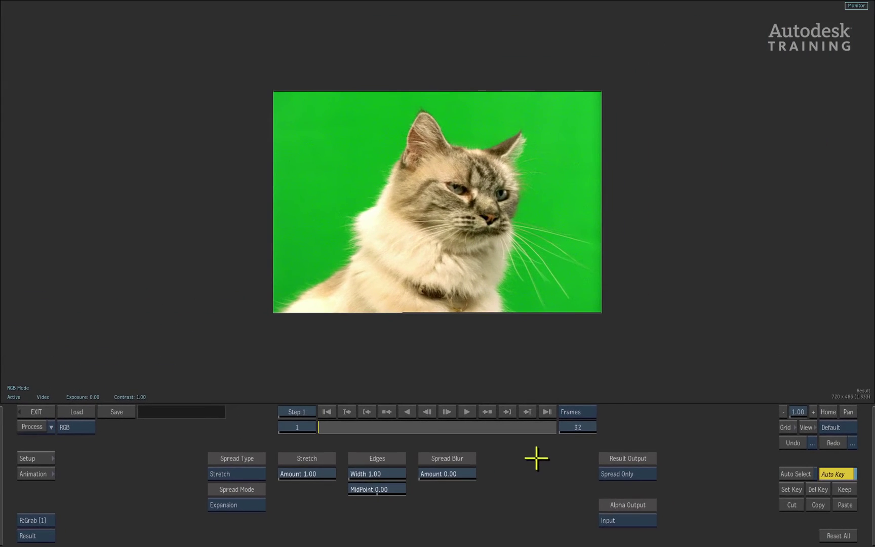
drag(829, 414, 824, 413)
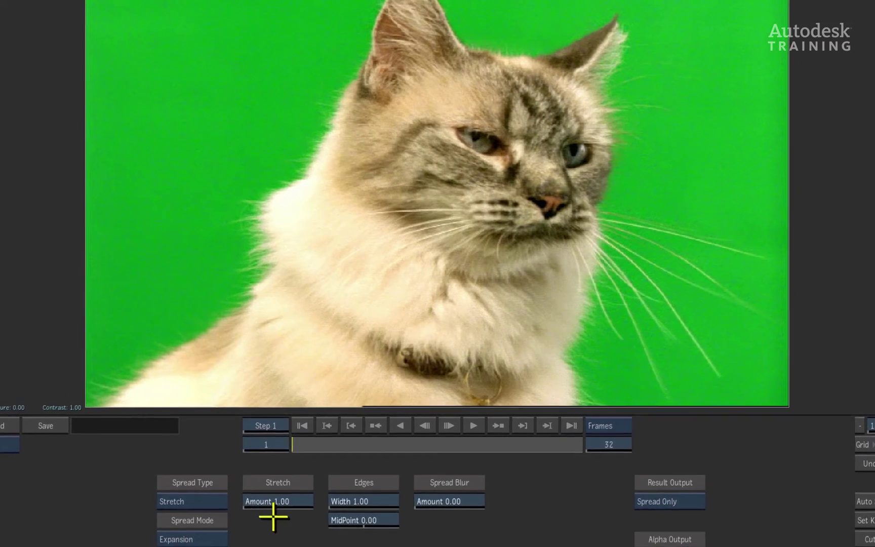
- Set Stretch Amount to 57.20 and Edges Width to 18.10, then scrub to review
drag(238, 512, 294, 531)
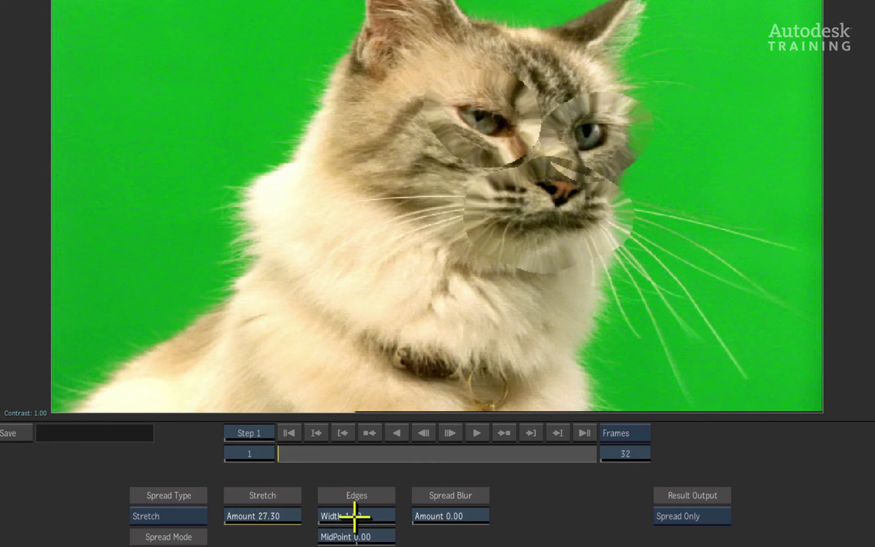
drag(345, 519, 397, 486)
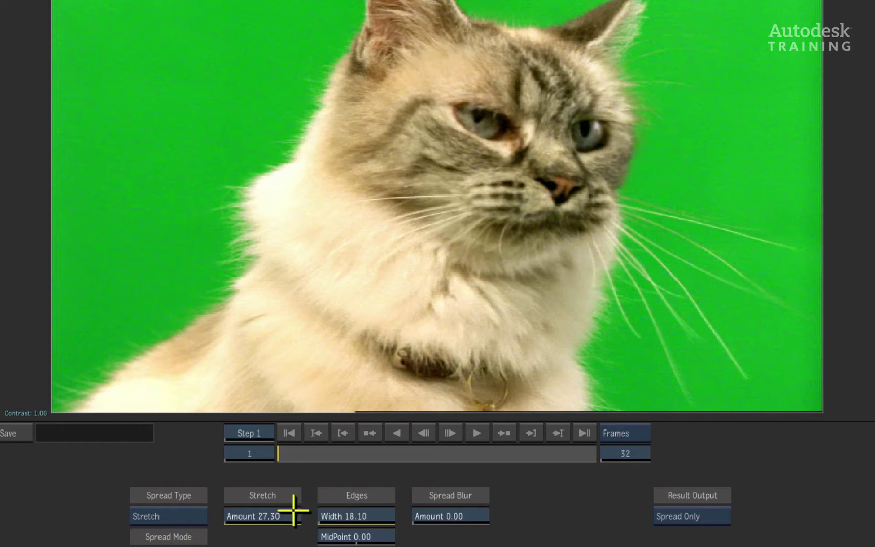
drag(264, 517, 370, 480)
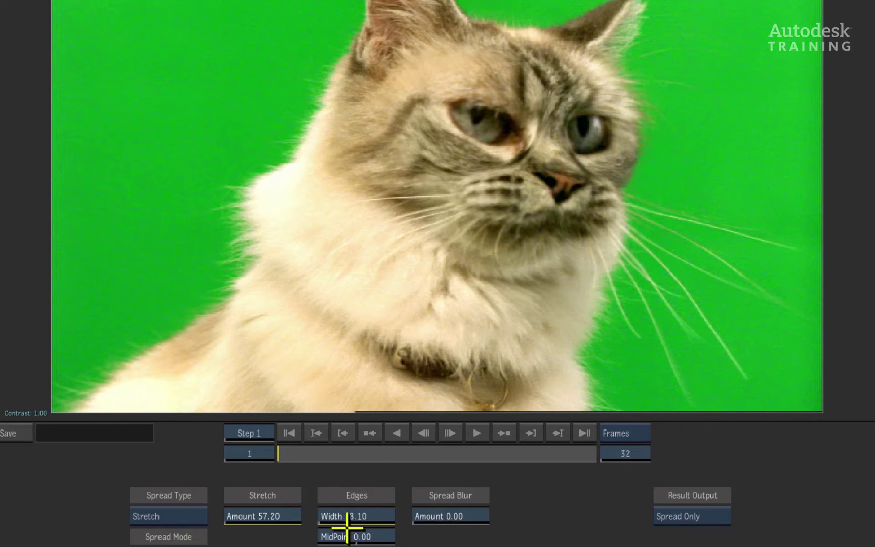
drag(294, 448, 256, 446)
drag(314, 458, 244, 459)
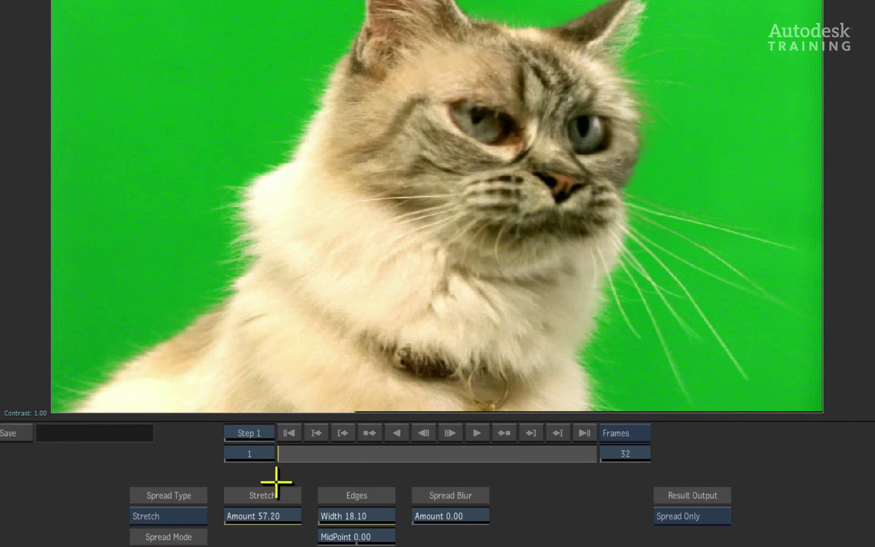
- Inspect the cat matte with F4, return to colour, and set Edges MidPoint to -0.11
key(F4)
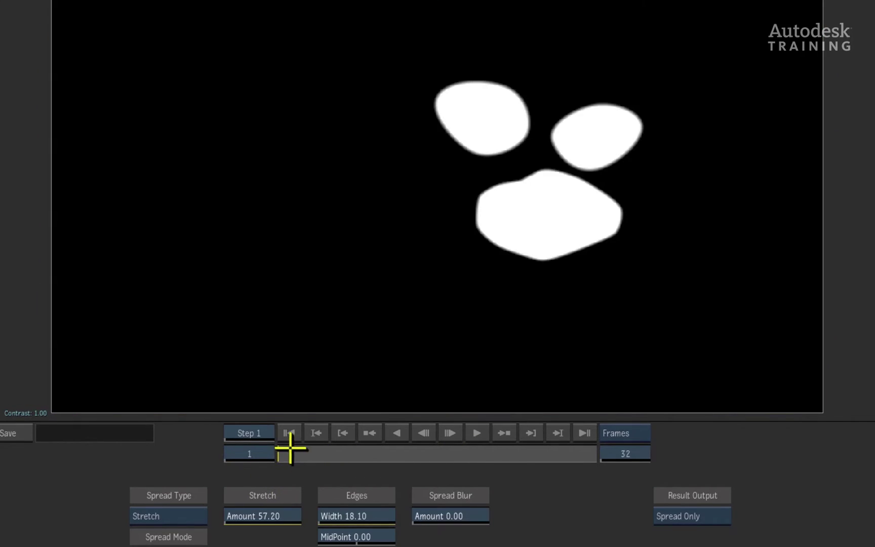
drag(290, 448, 235, 465)
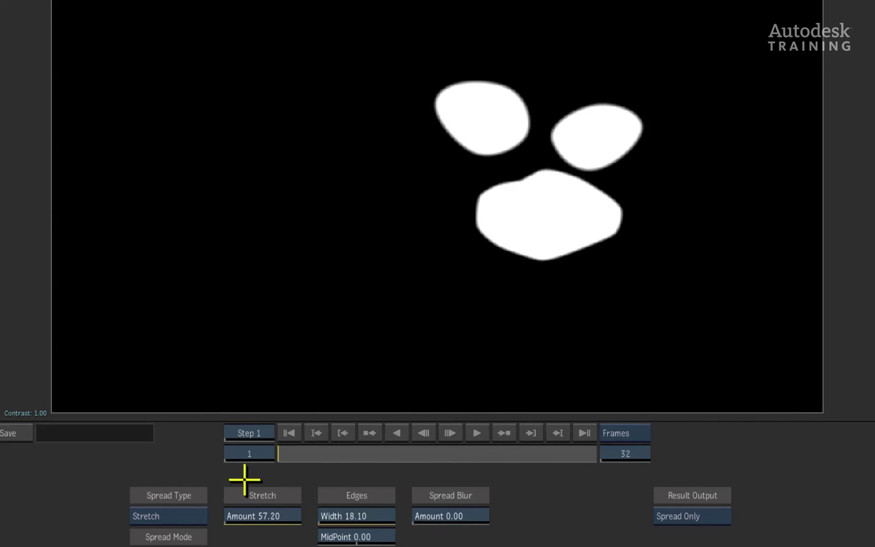
key(F1)
drag(284, 453, 266, 457)
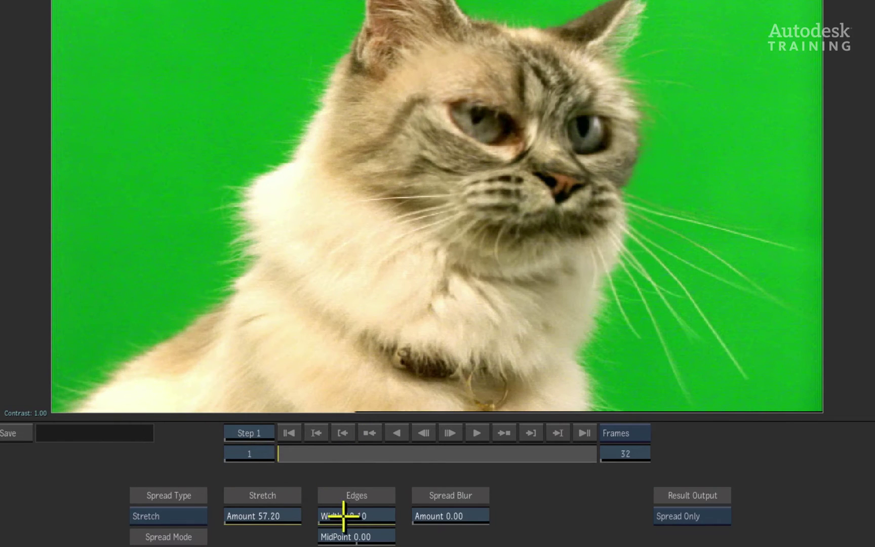
drag(256, 514, 325, 488)
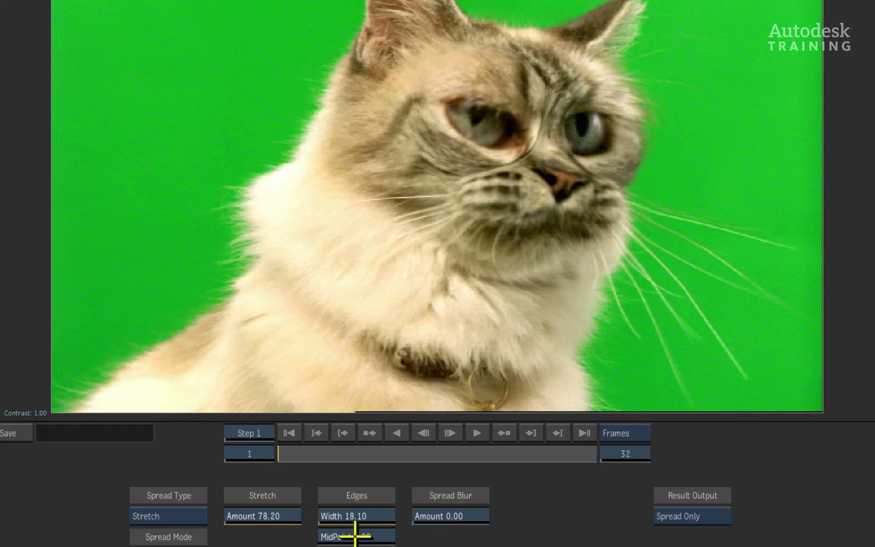
mouse_move(357, 532)
mouse_down()
mouse_move(344, 529)
mouse_move(342, 538)
mouse_up()
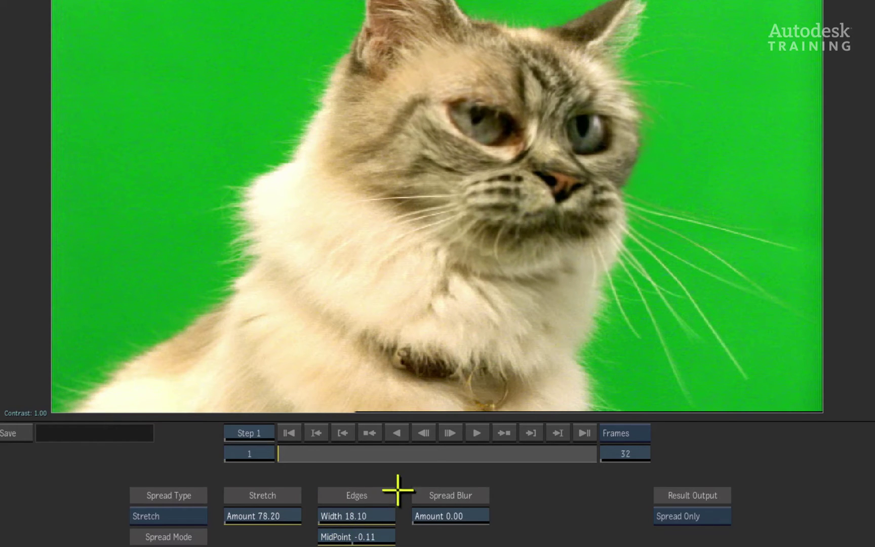
- Switch Spread Mode to Contraction and lower Stretch Amount to 41.70, reviewing across frames
mouse_move(293, 456)
mouse_down()
mouse_move(358, 440)
mouse_move(323, 434)
mouse_move(262, 463)
mouse_up()
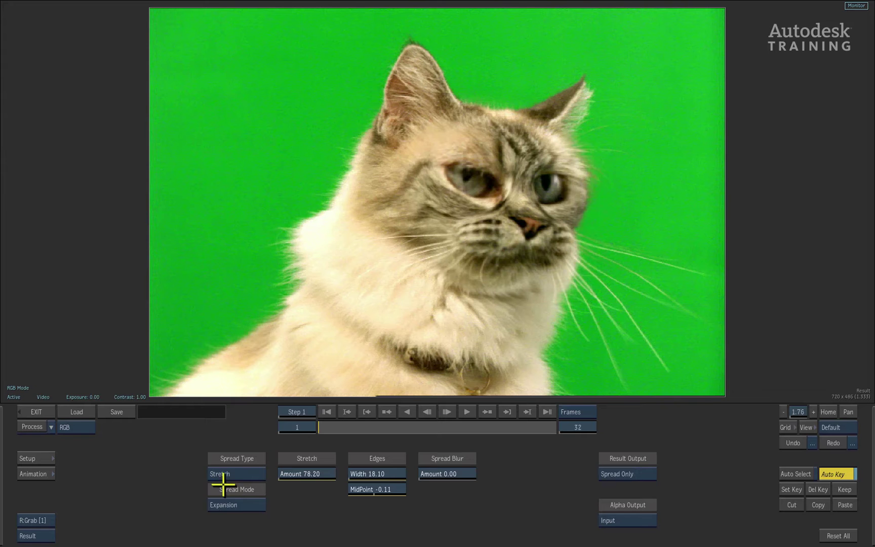
click(255, 504)
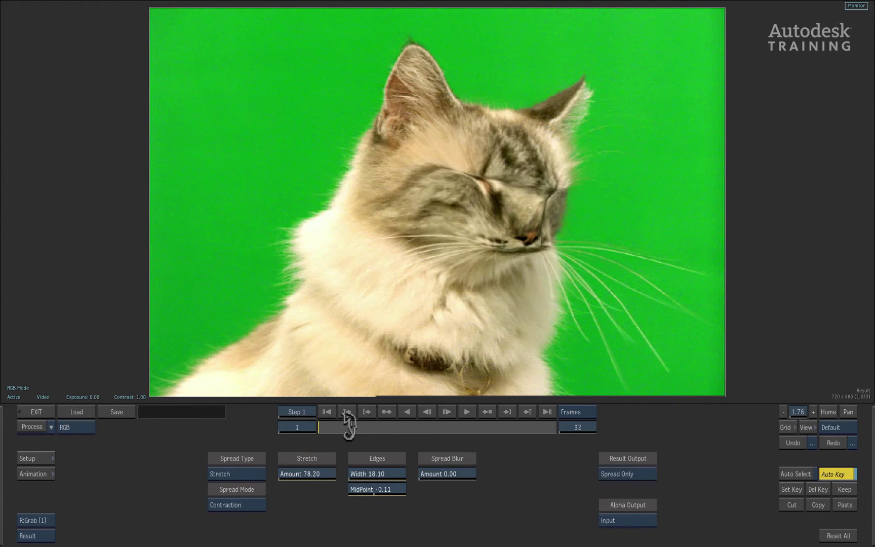
drag(349, 426, 458, 412)
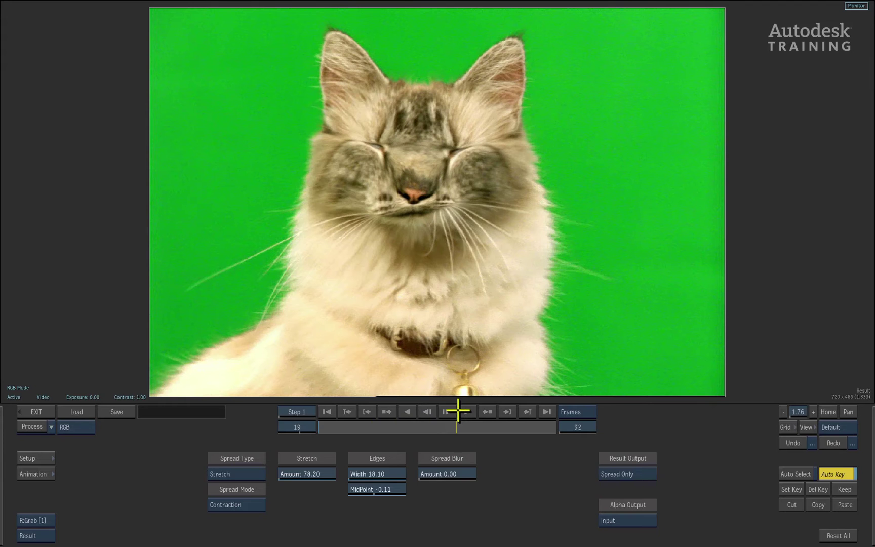
click(349, 411)
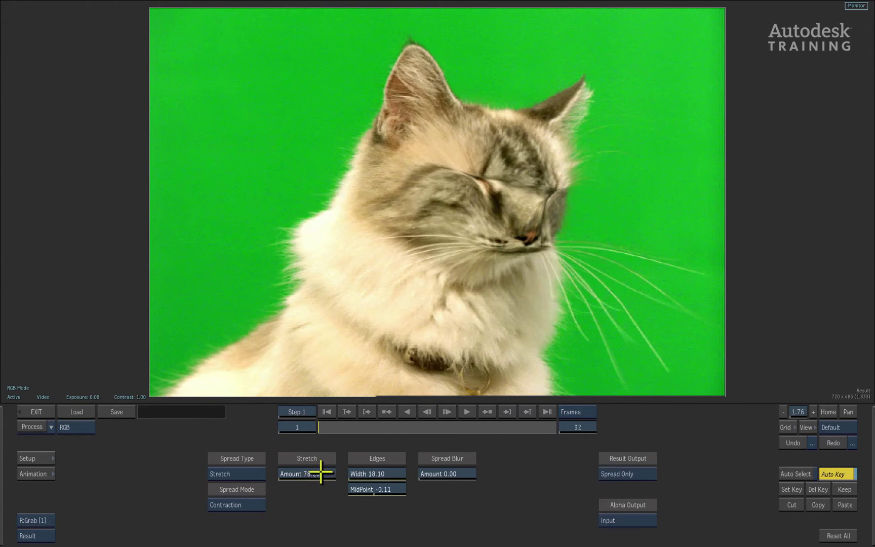
drag(321, 472, 297, 474)
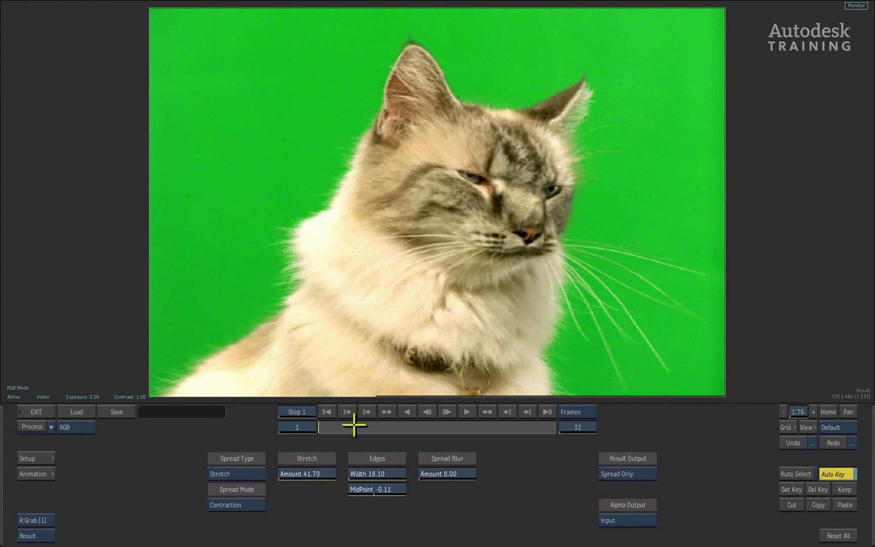
drag(354, 426, 262, 435)
- Leave the current effect and start a new Pixel Spread with Front/Back/Matte inputs
click(36, 413)
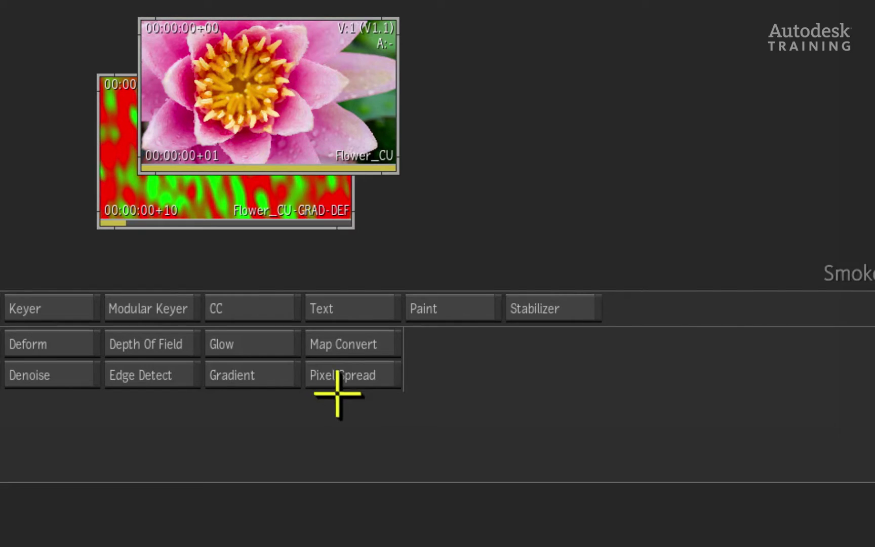
click(475, 374)
click(547, 345)
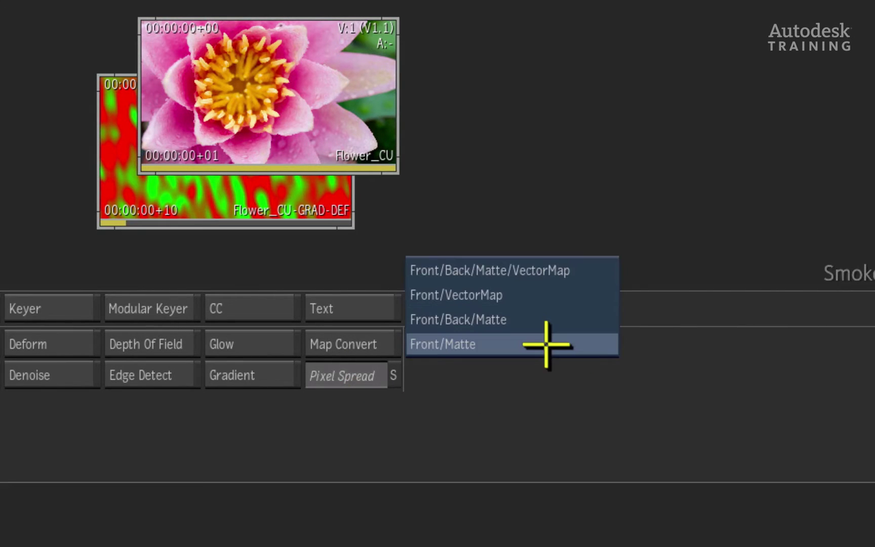
click(555, 318)
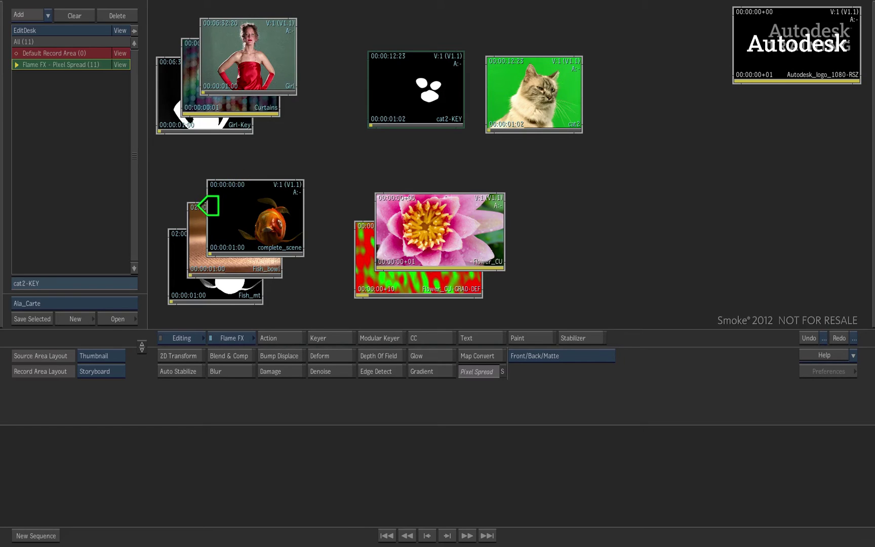
- Load the fish clips as sources and reset all Pixel Spread settings to defaults
click(190, 189)
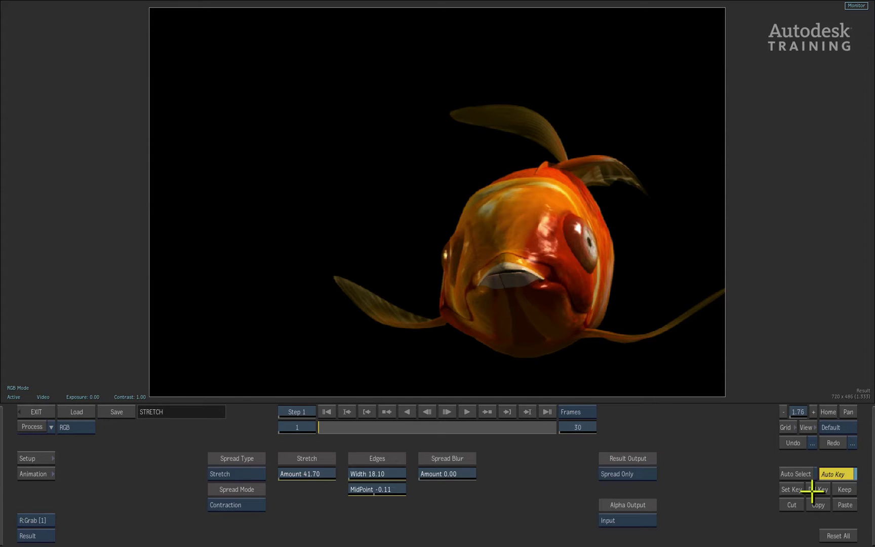
click(838, 535)
click(838, 536)
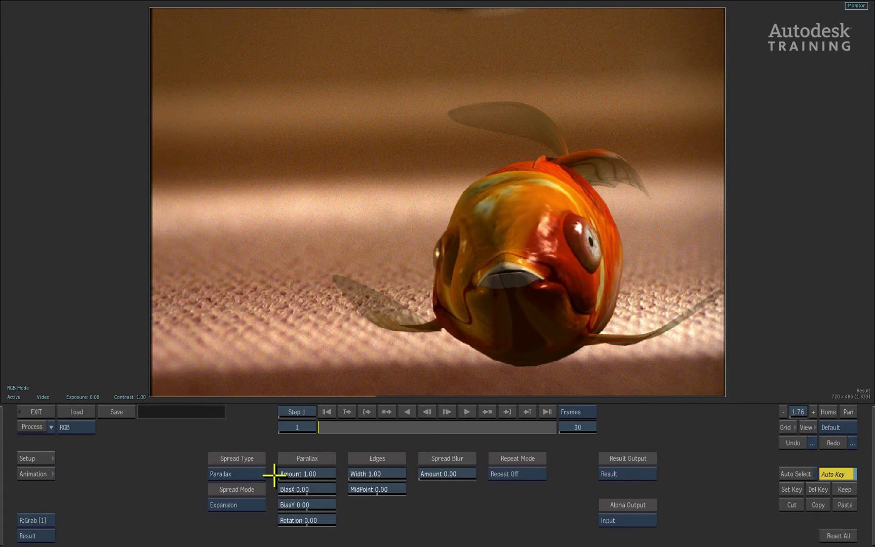
- Set Spread Type to Interpolate and mark the fish input as Premultiplied
click(239, 474)
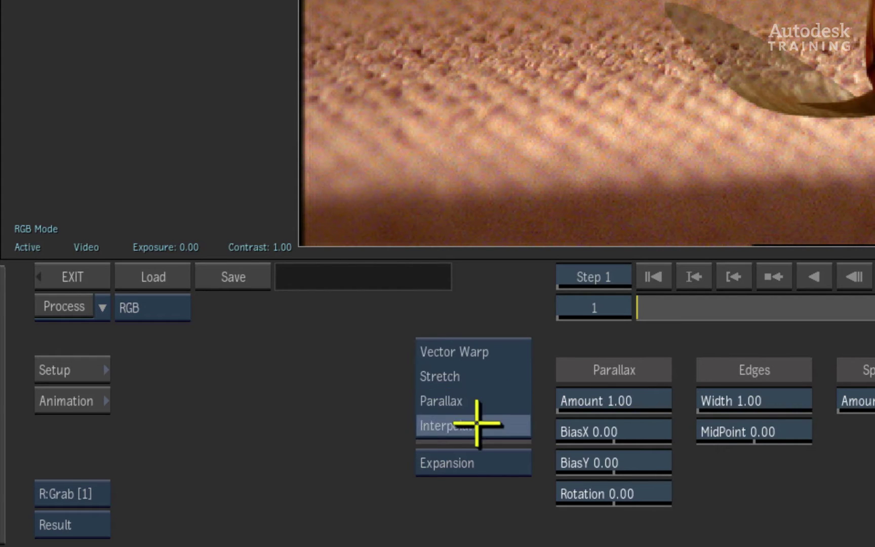
click(240, 484)
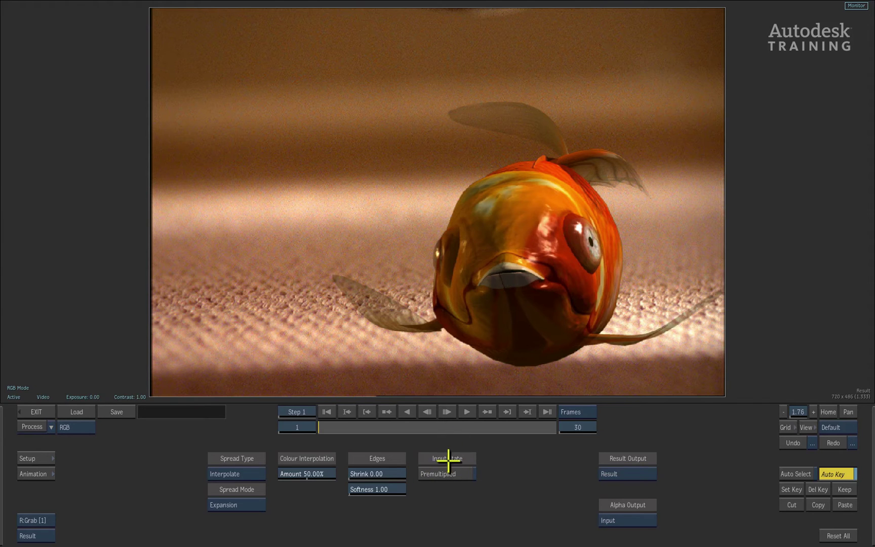
click(465, 472)
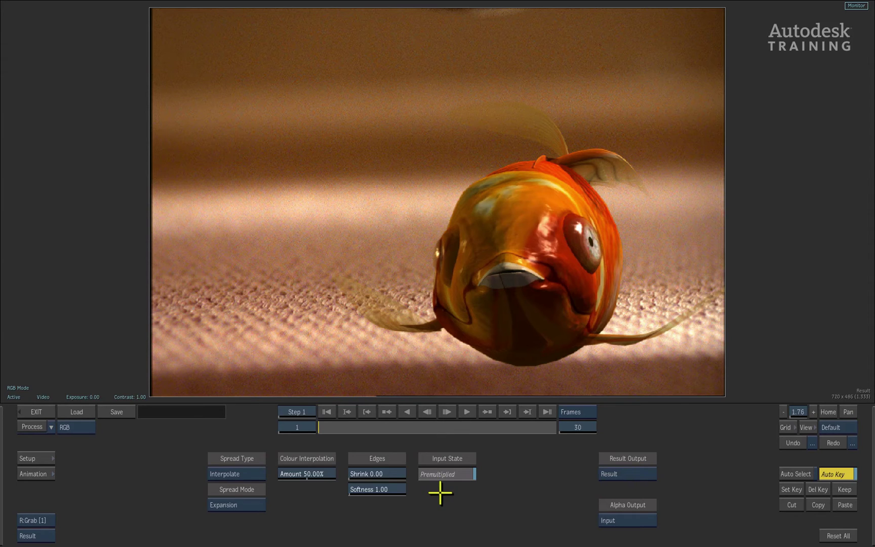
- Set the Interpolate amount to 58.70% and edge shrink to 0.33, viewing the composited Result
click(629, 474)
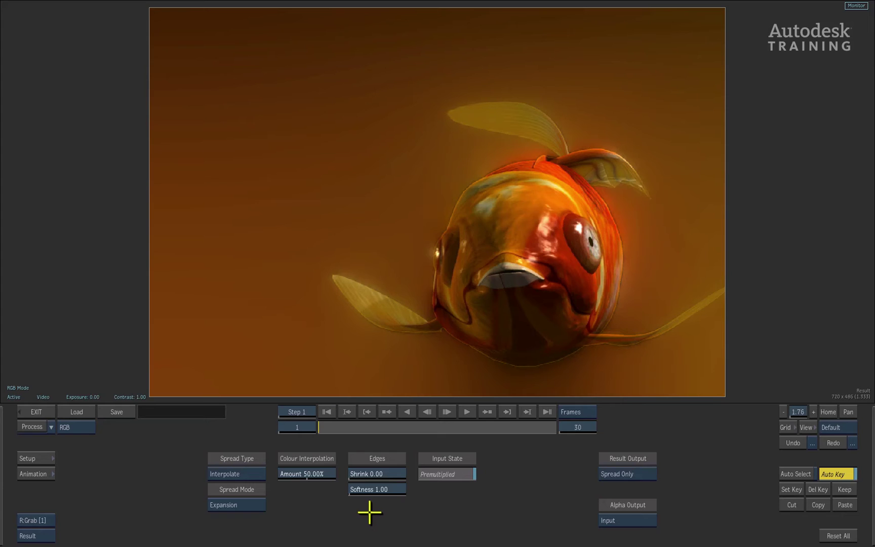
drag(300, 475, 381, 485)
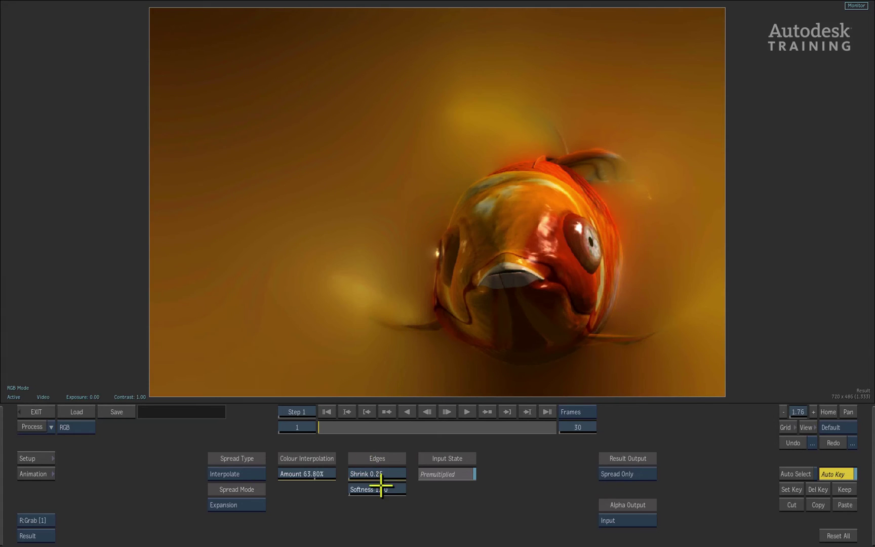
click(628, 472)
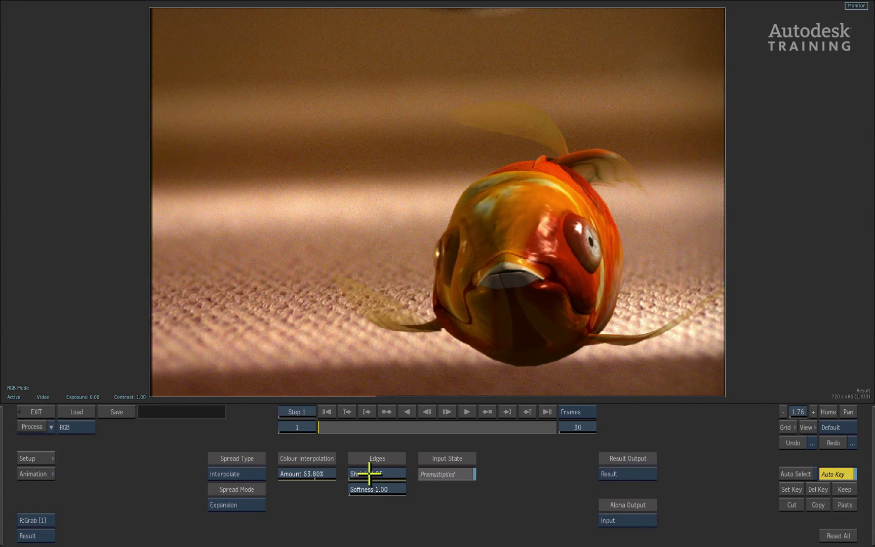
mouse_move(369, 474)
mouse_down()
mouse_move(381, 471)
mouse_move(373, 468)
mouse_up()
mouse_move(319, 469)
mouse_down()
mouse_move(333, 472)
mouse_move(303, 471)
mouse_move(325, 468)
mouse_up()
click(826, 411)
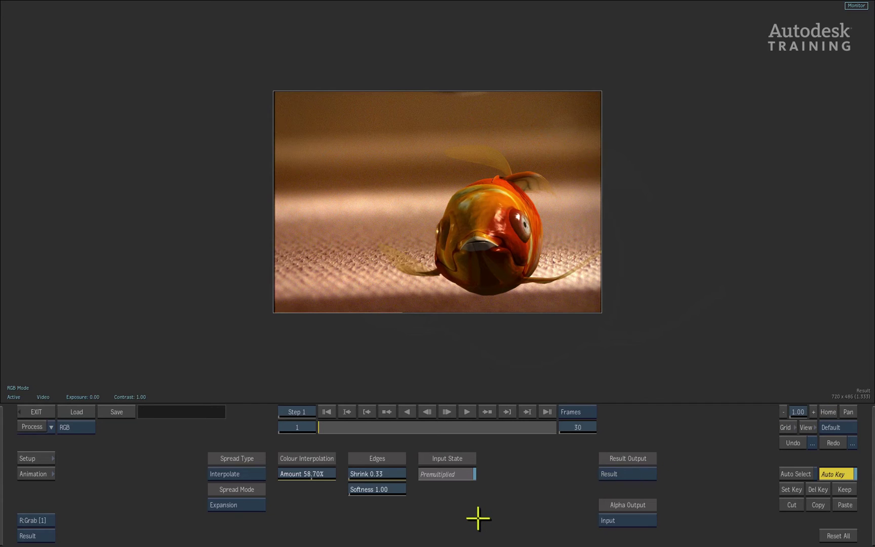
- Return to the desktop, move Flower_CU off the GRAD-DEF clip, and preview the vector map frames
click(37, 412)
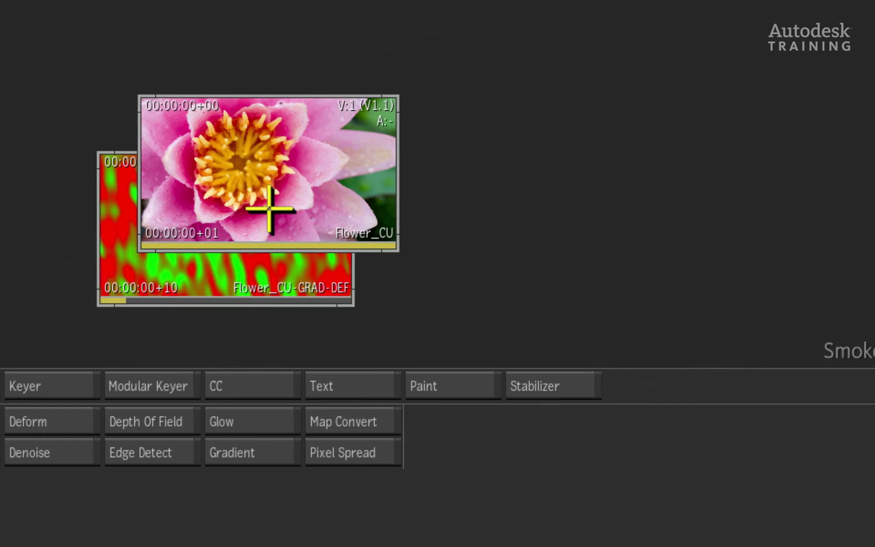
drag(440, 250, 546, 273)
drag(481, 256, 479, 250)
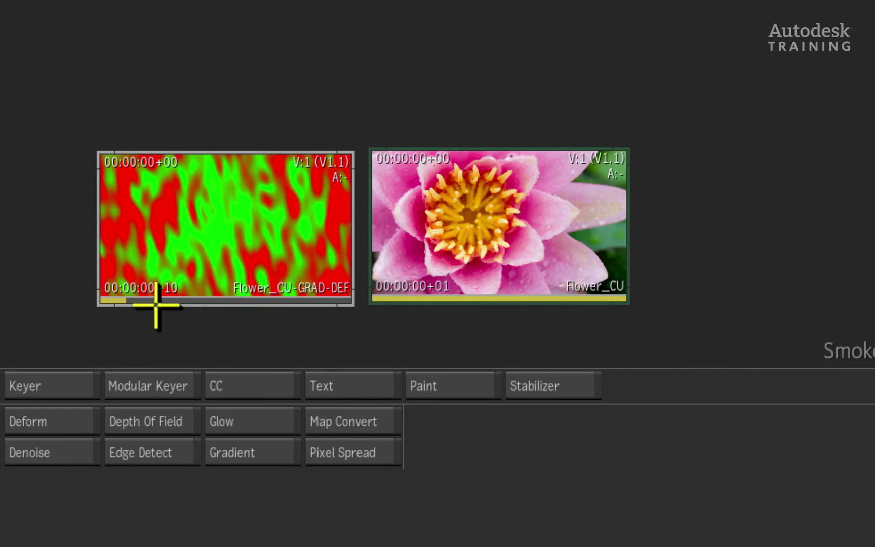
drag(185, 279, 415, 260)
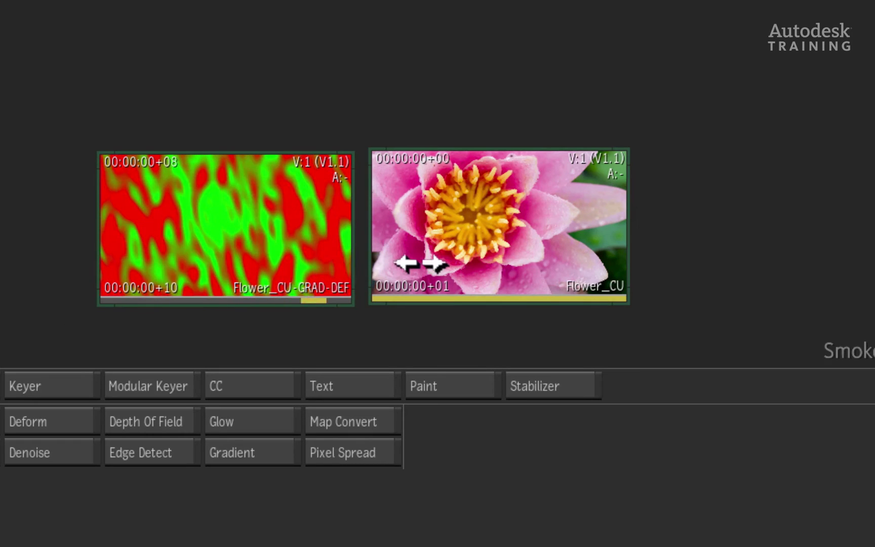
click(180, 268)
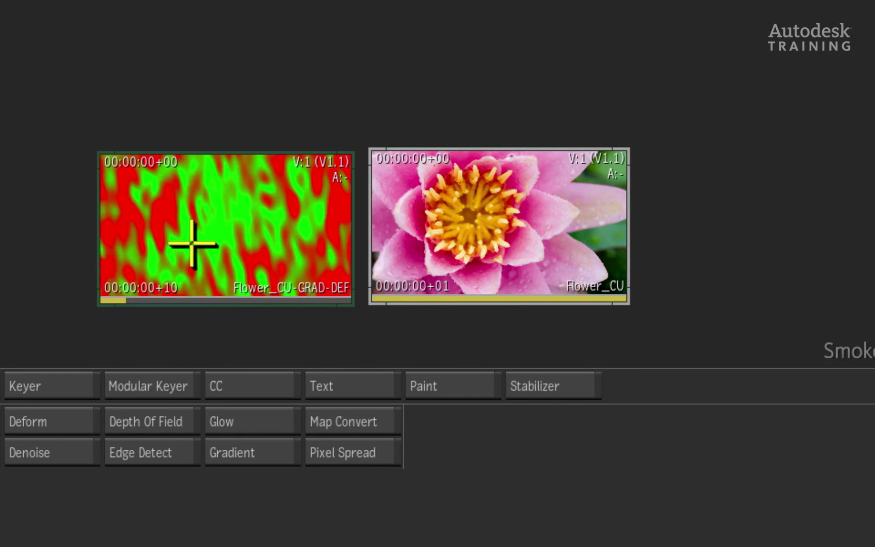
mouse_move(146, 264)
mouse_down()
mouse_move(348, 262)
mouse_move(117, 286)
mouse_move(300, 290)
mouse_move(280, 258)
mouse_move(56, 294)
mouse_up()
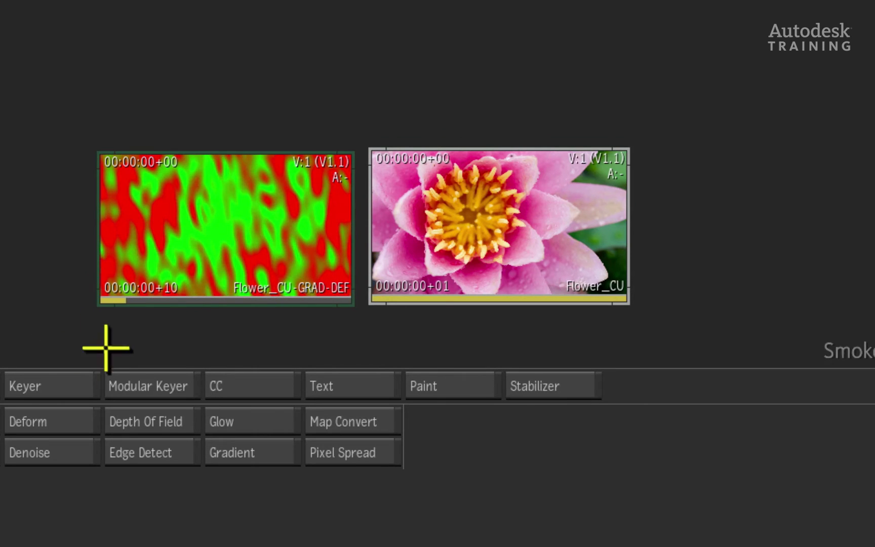
- Start a Pixel Spread effect set to Front/VectorMap inputs
click(362, 461)
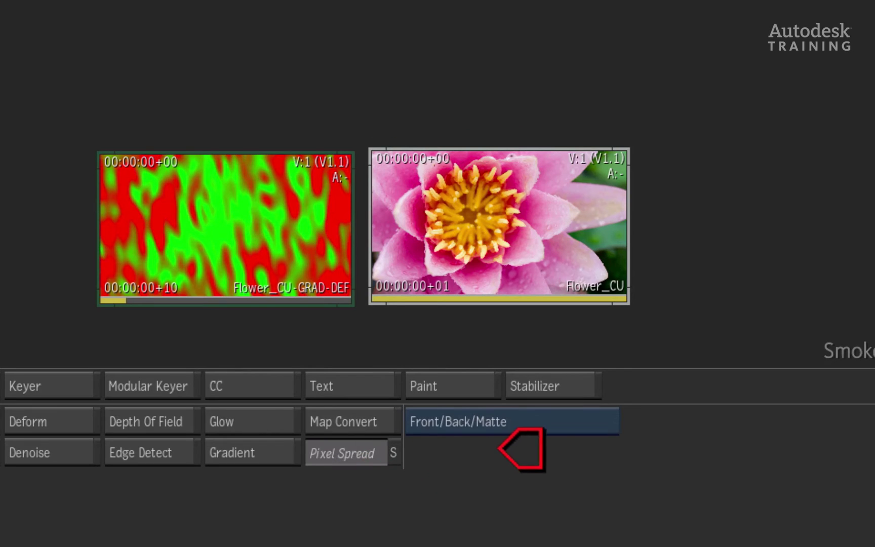
click(575, 421)
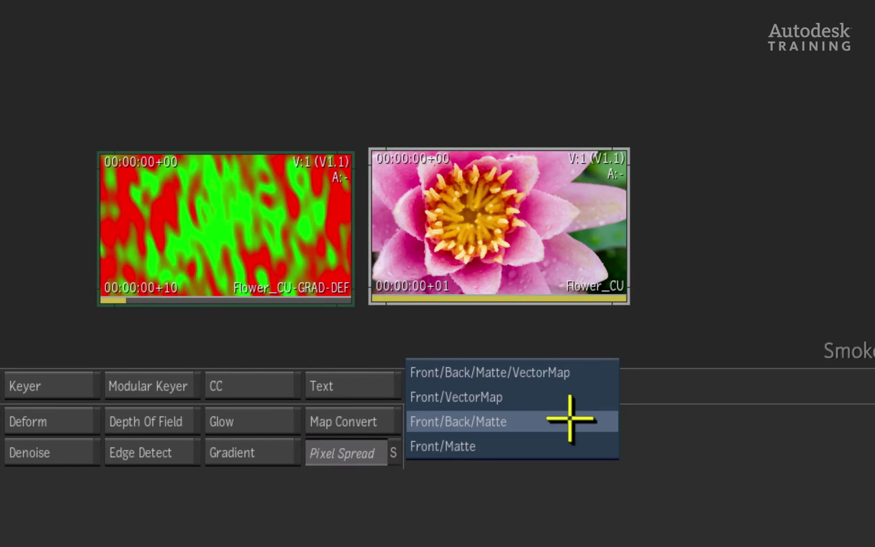
click(567, 391)
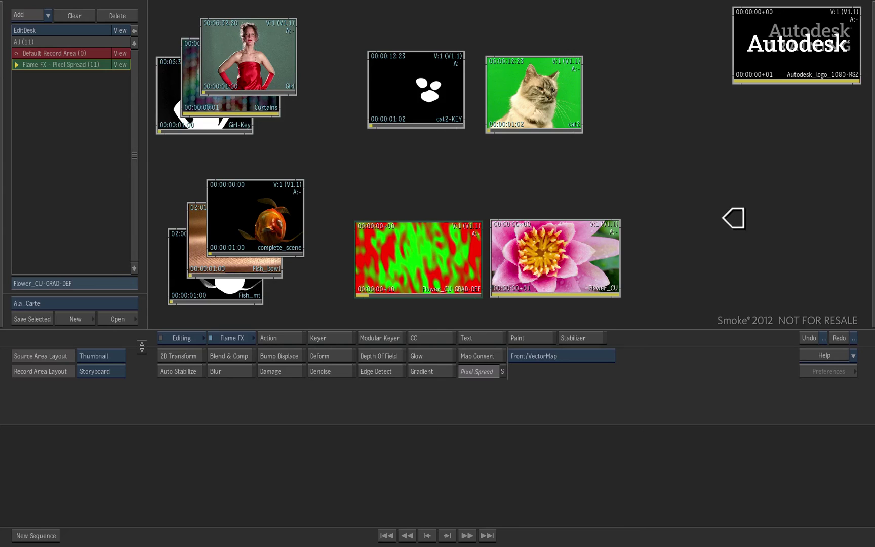
- Reset all Pixel Spread parameters and set Spread Type to Vector Warp
click(734, 218)
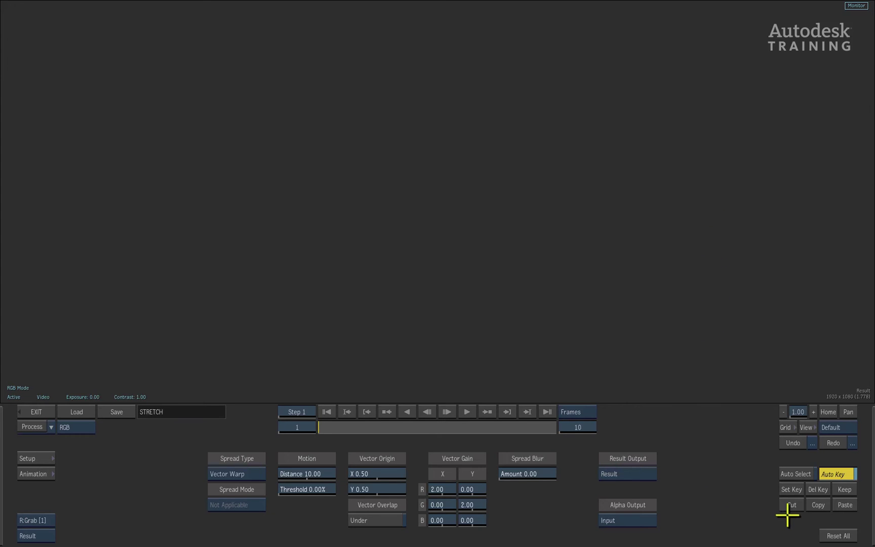
click(838, 535)
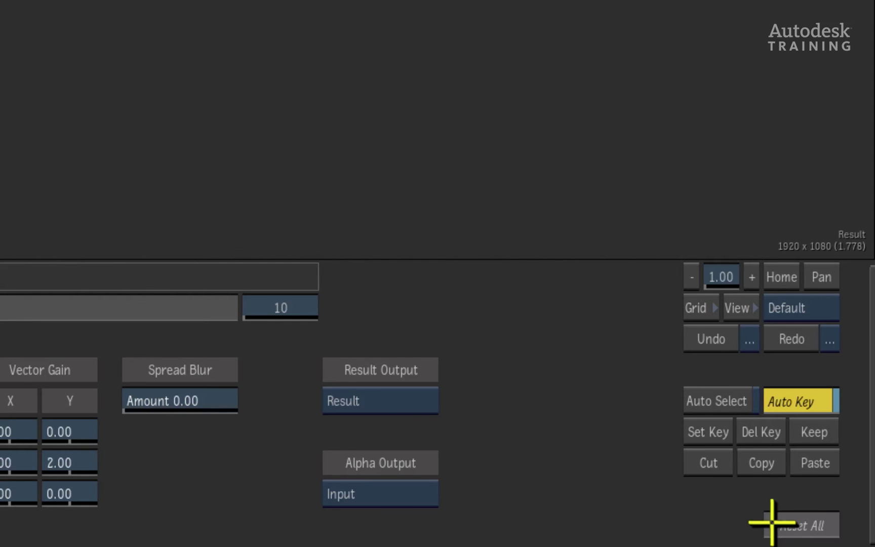
click(772, 522)
click(449, 398)
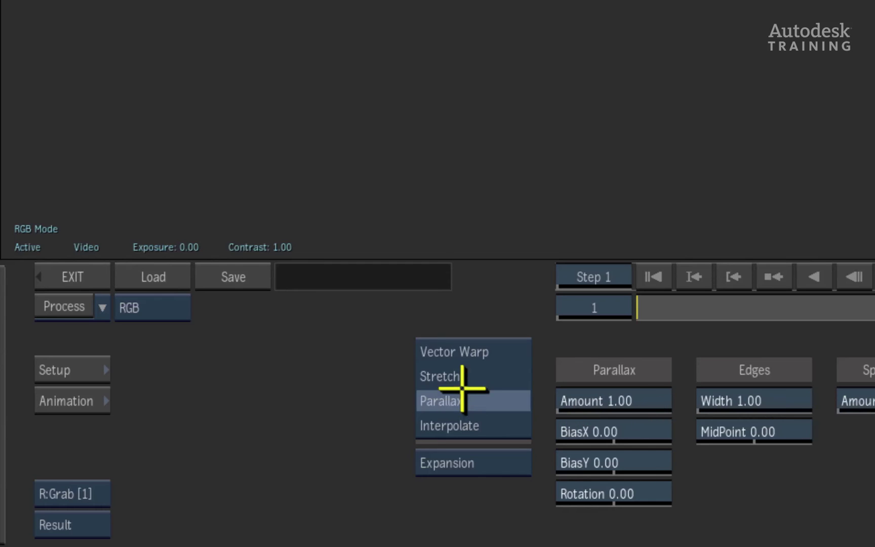
click(469, 349)
- Preview the flower warp across frames 1–10 and lower Motion Distance to 19.57
drag(802, 413, 789, 418)
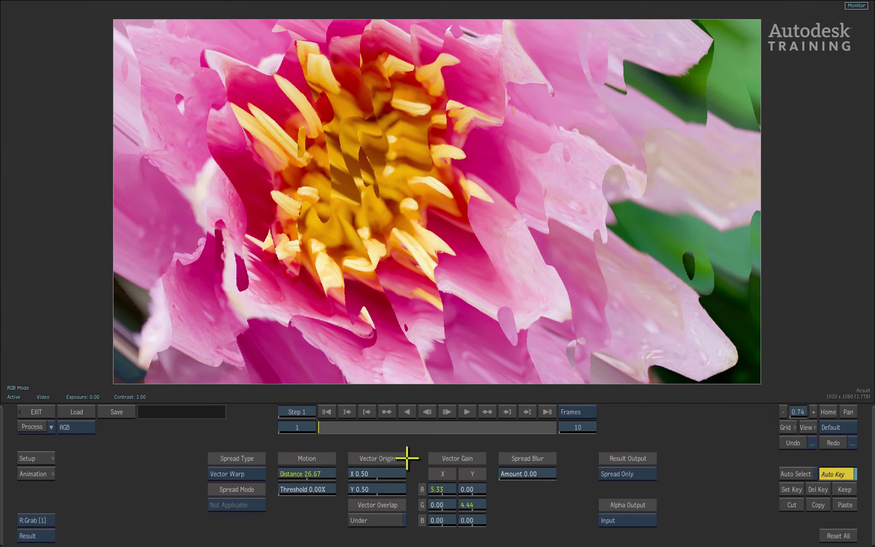
drag(326, 427, 256, 456)
drag(309, 473, 251, 416)
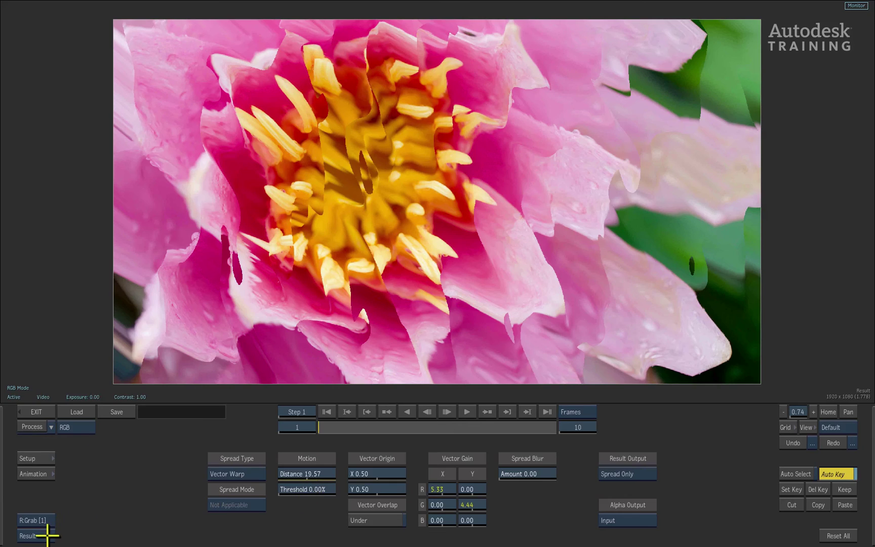
- Inspect the Vector Map output through its frames, then switch back to the Result view
click(47, 536)
click(61, 468)
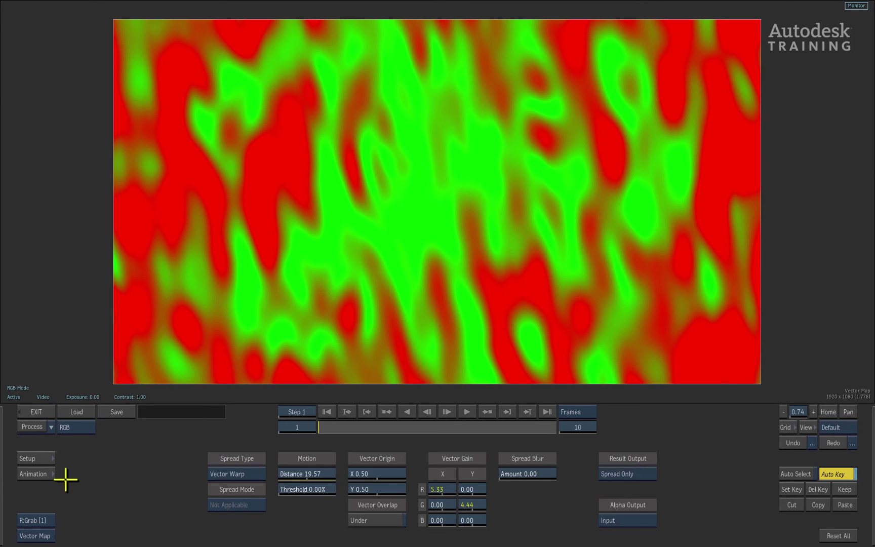
click(467, 411)
click(44, 535)
click(55, 493)
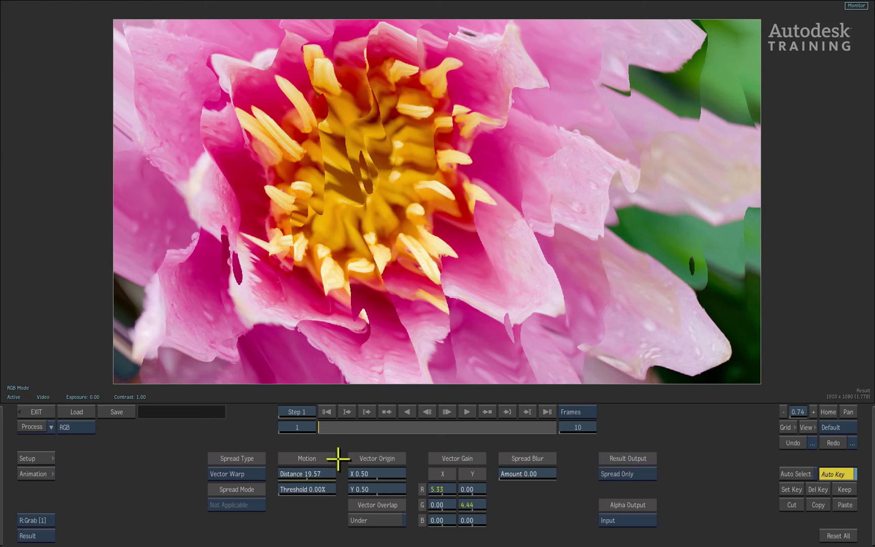
- Toggle Vector Overlap Under and set Vector Gain red X to 1.67, green Y to 5.34
click(385, 519)
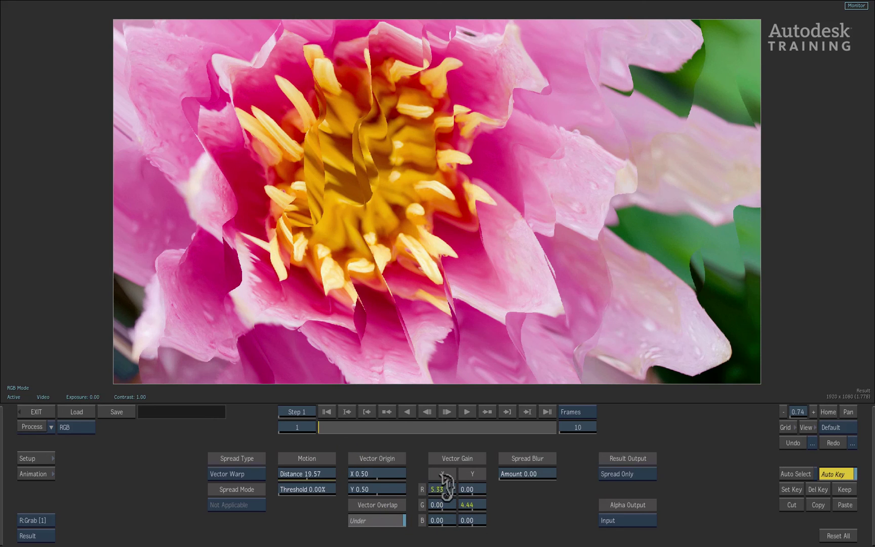
drag(445, 483, 426, 485)
drag(469, 504, 457, 488)
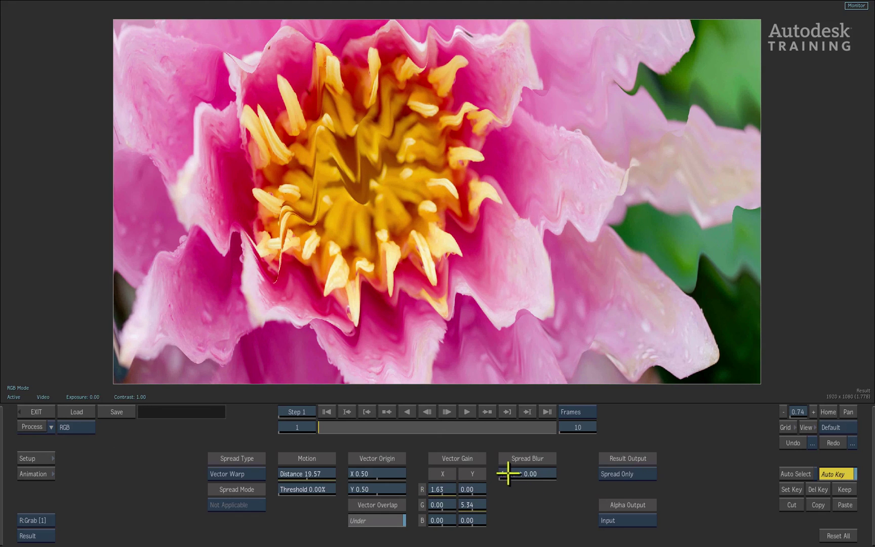
- Raise Spread Blur Amount to 23.00, review frames up to 6, then return to frame 1
drag(508, 473, 518, 465)
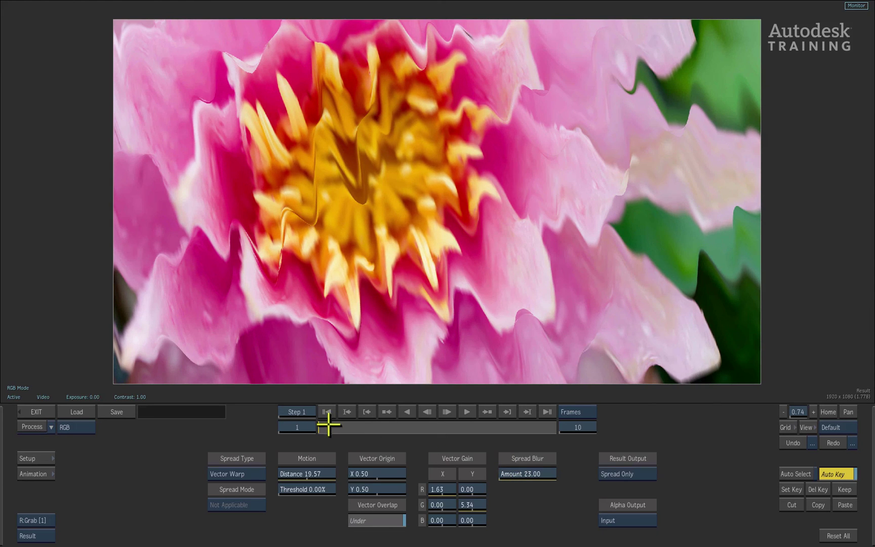
click(345, 431)
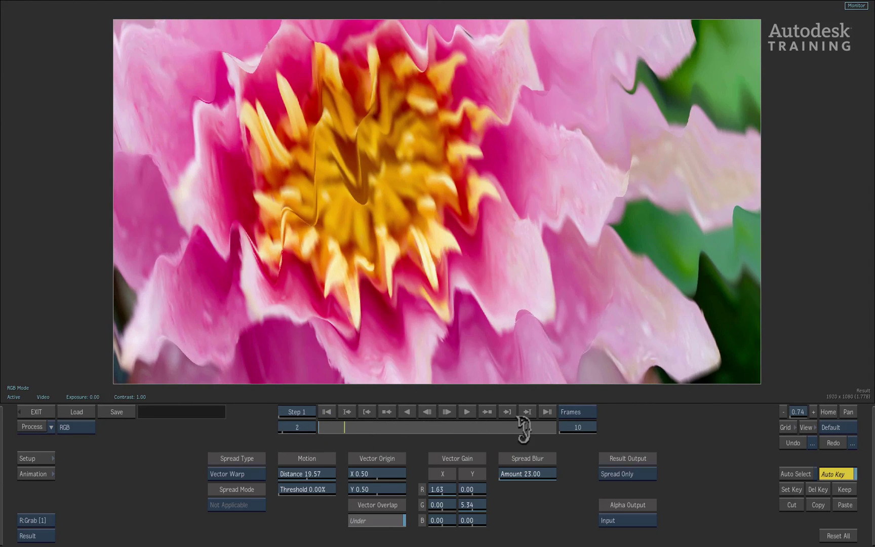
click(455, 431)
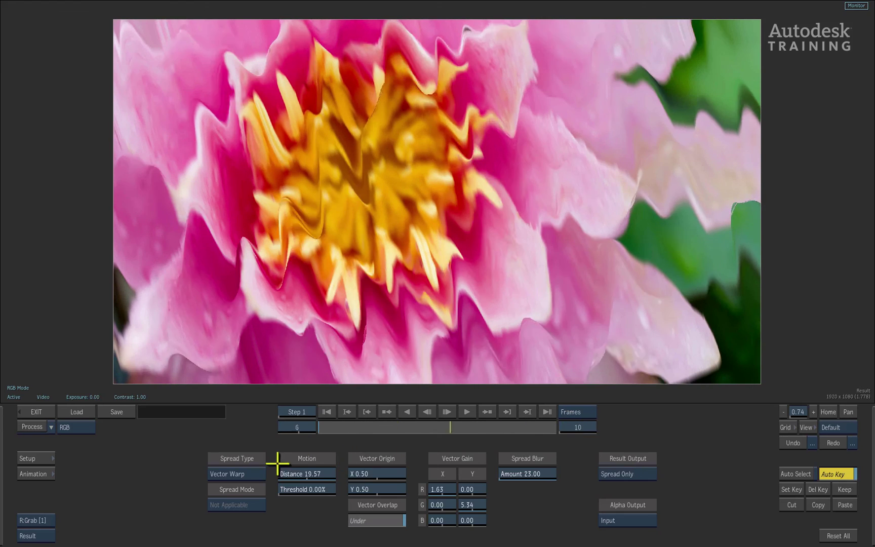
key(Home)
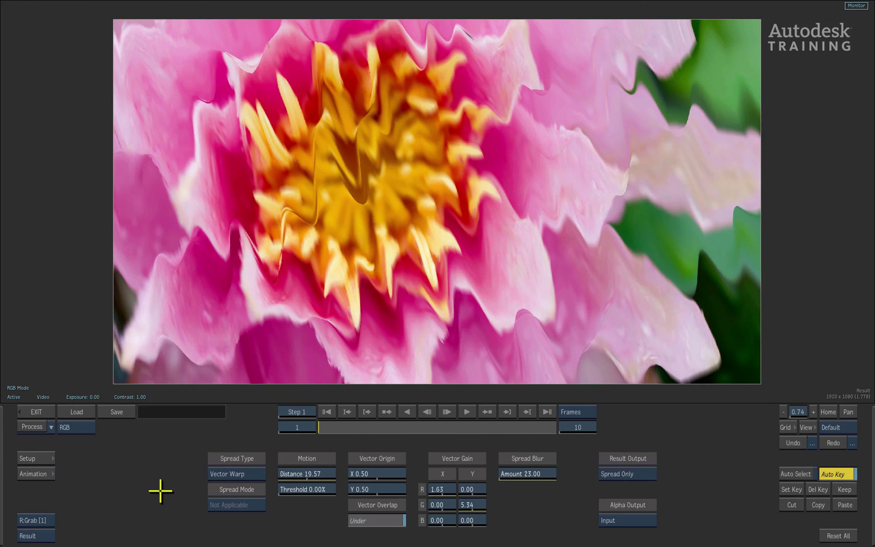